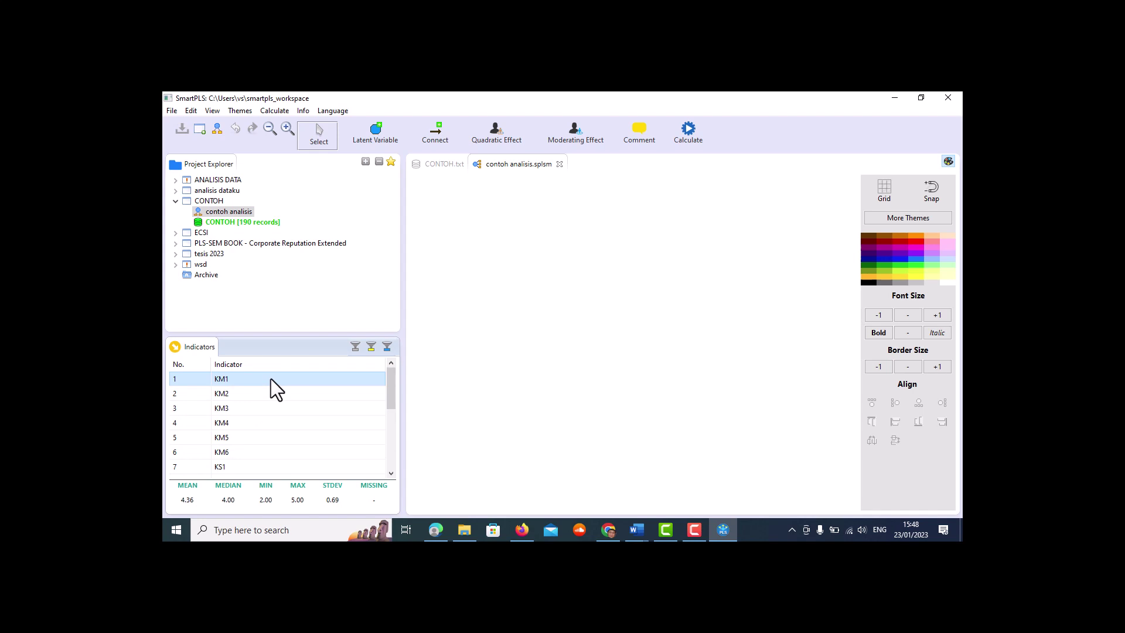
# Select indicators KM1 through KM6 and place them on the empty model canvas as a new latent variable
pyautogui.hotkey('shift', 'Down')
pyautogui.hotkey('shift', 'Down')
pyautogui.hotkey('shift', 'Down')
pyautogui.hotkey('shift', 'Down')
pyautogui.hotkey('shift', 'Down')
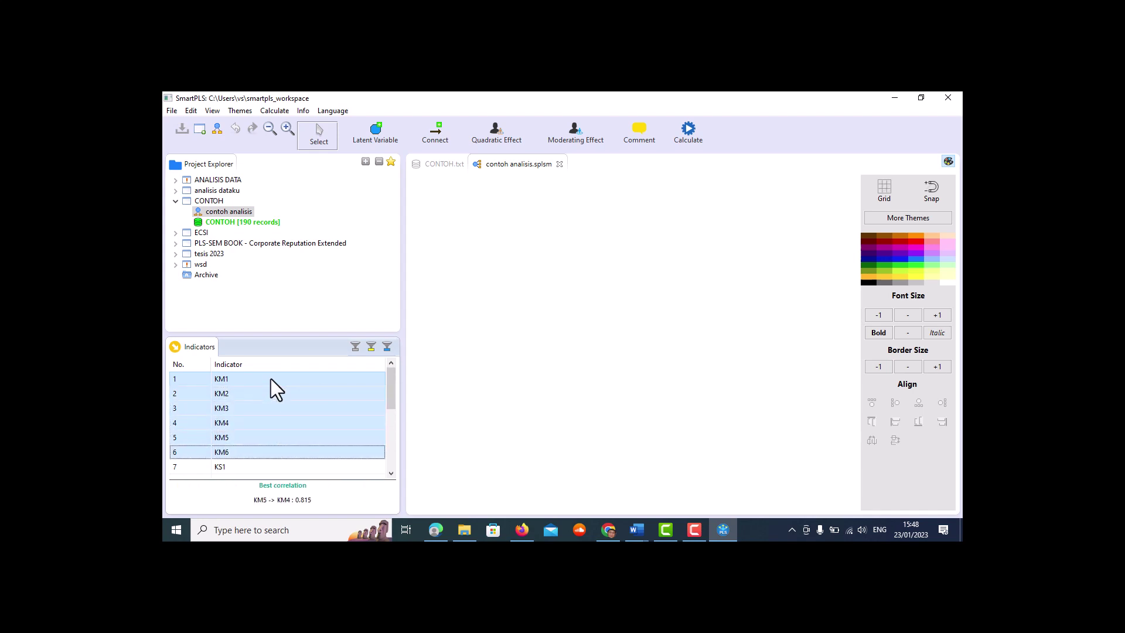
pyautogui.moveTo(271, 379); pyautogui.dragTo(505, 333)
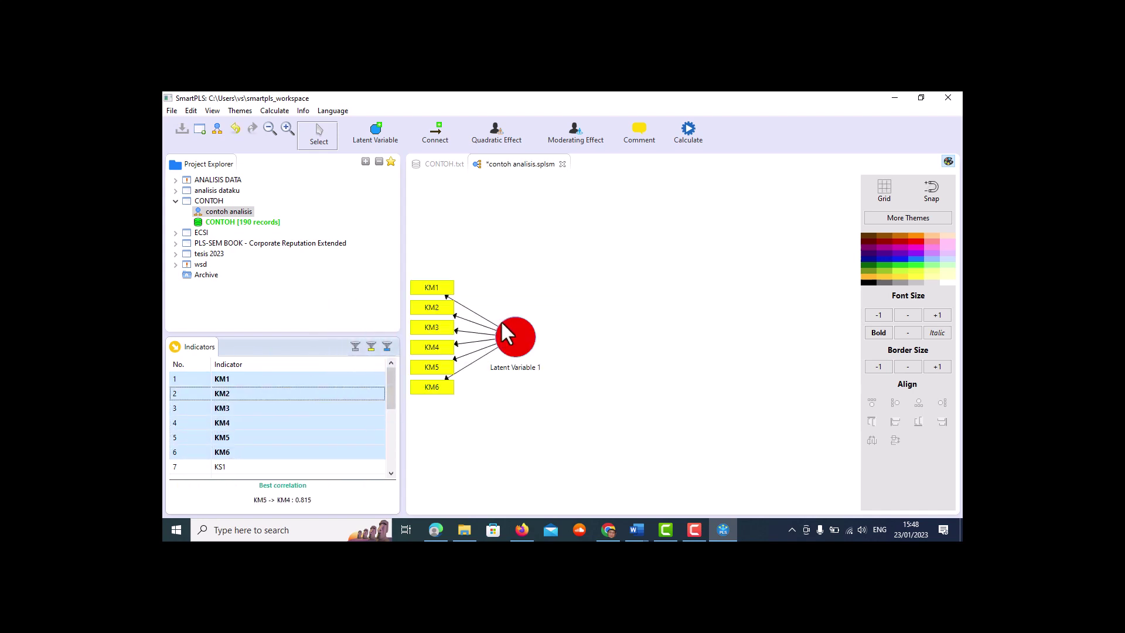
# Rename the latent variable holding the KM indicators to "Kompetensi Manajerial"
pyautogui.rightClick(515, 332)
pyautogui.click(554, 203)
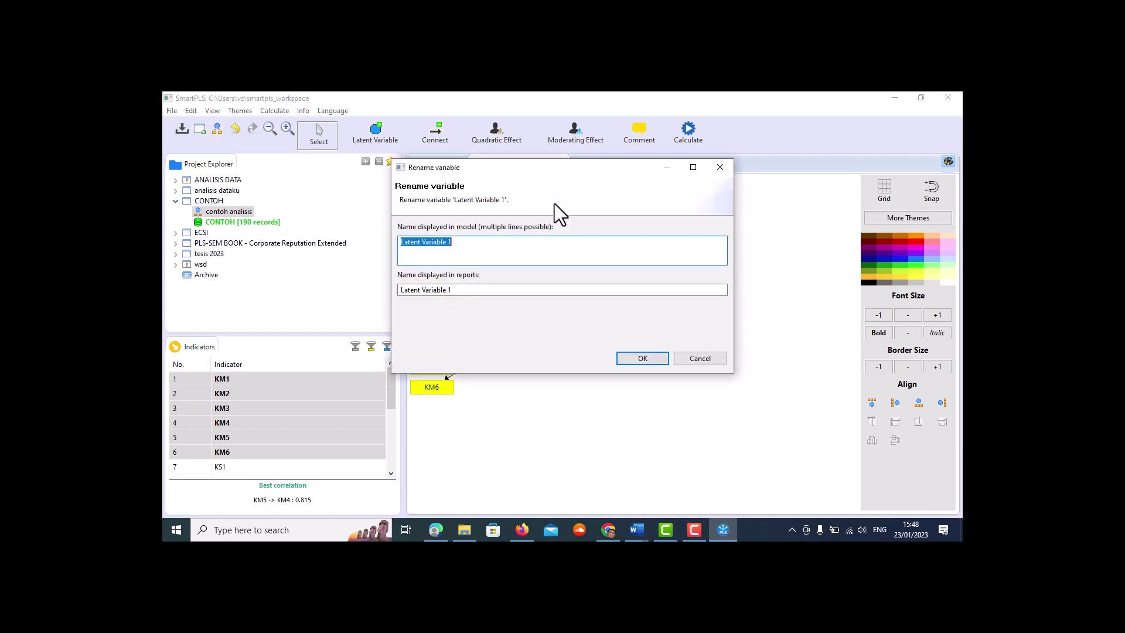
pyautogui.write('Kompetensi Manajeria')
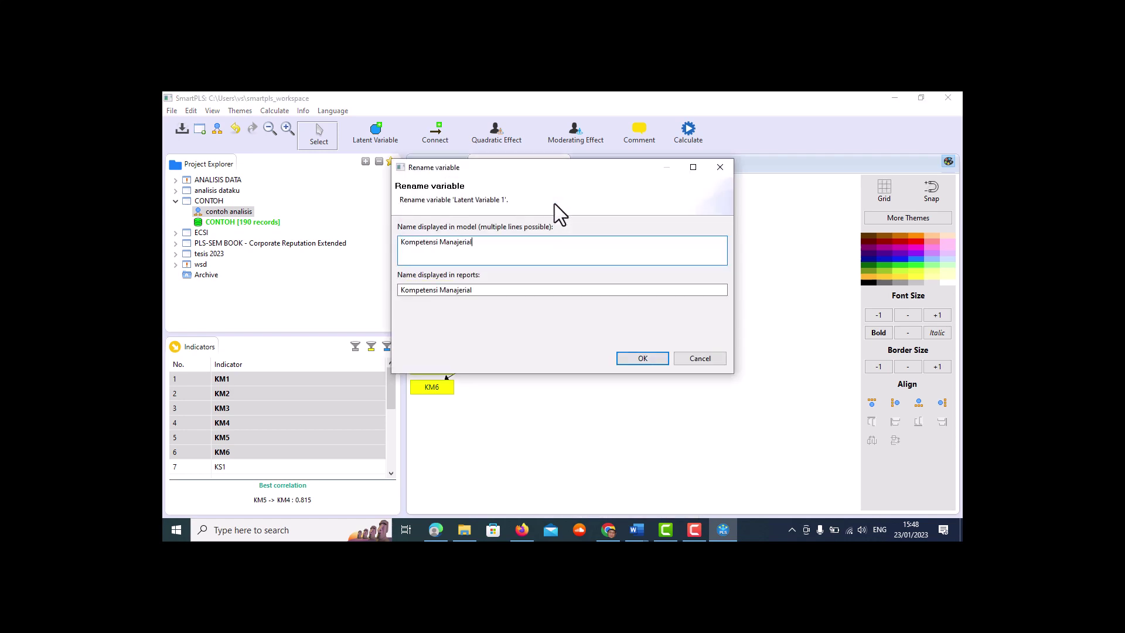
pyautogui.click(643, 358)
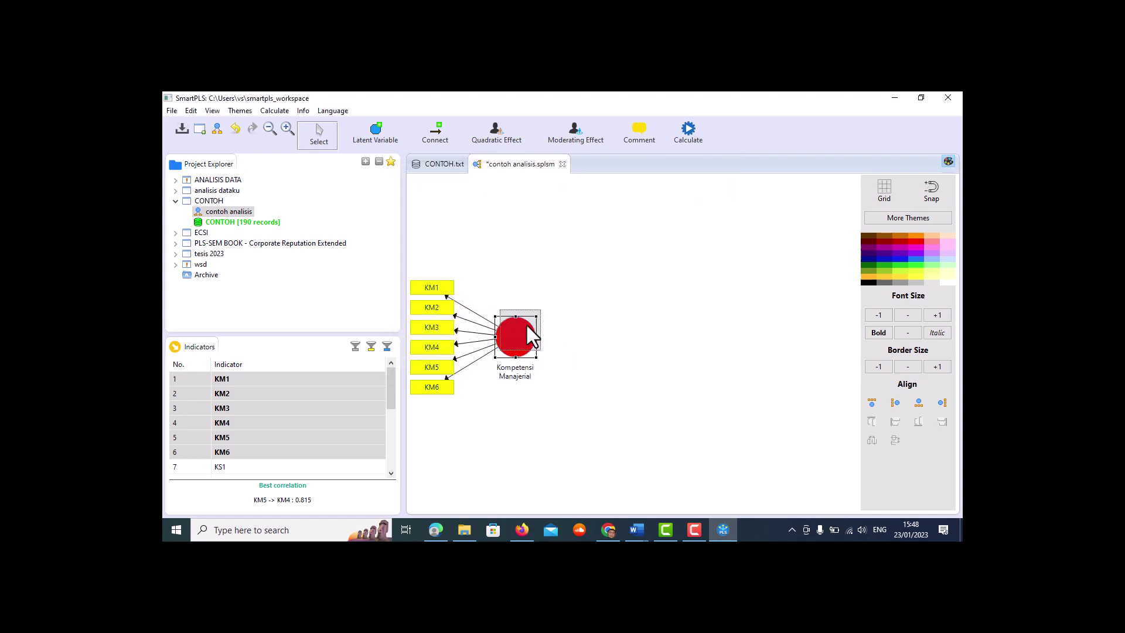
# Select indicators KS1 through KS4 and add them as a latent variable above and to the right of Kompetensi Manajerial
pyautogui.click(300, 466)
pyautogui.scroll(-1, 300, 470)
pyautogui.keyDown('shift'); pyautogui.click(300, 470); pyautogui.keyUp('shift')
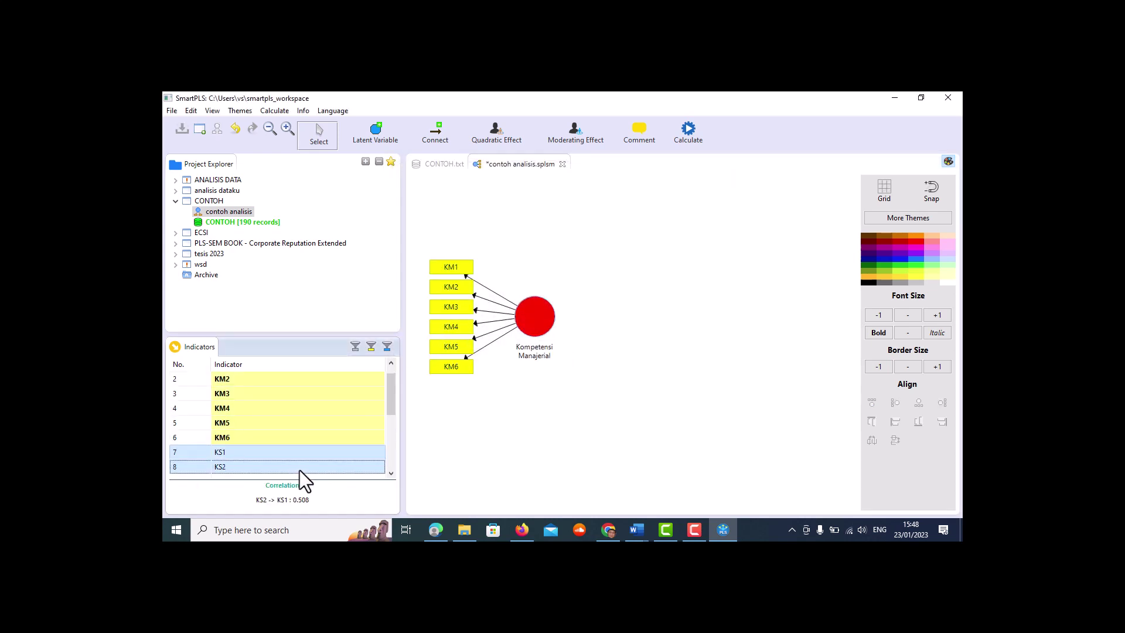
pyautogui.scroll(-1, 300, 470)
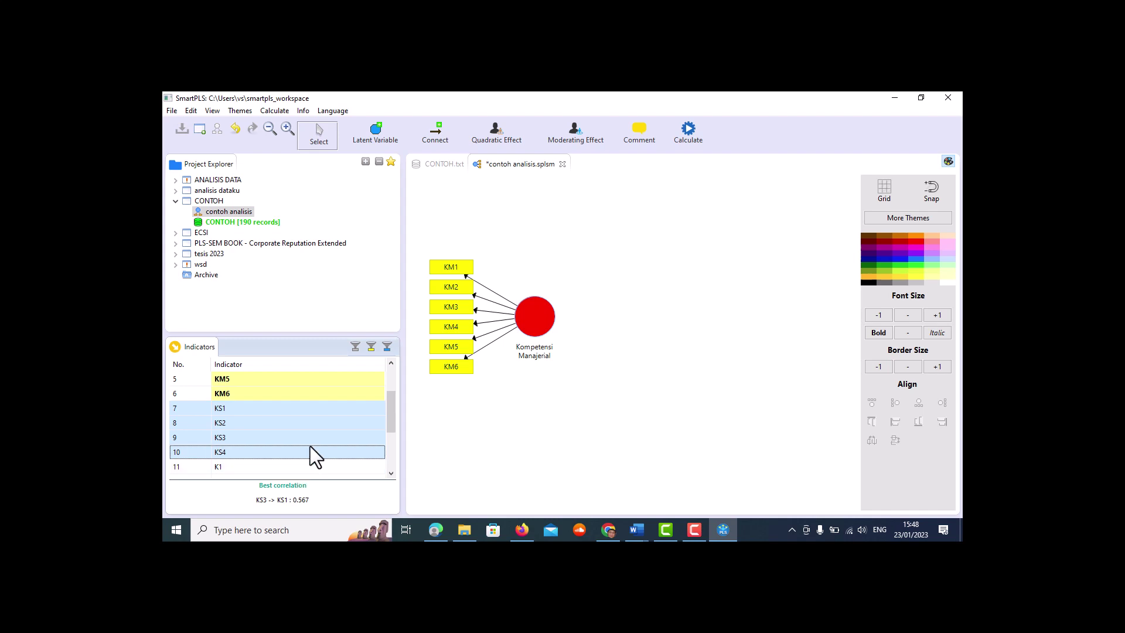
pyautogui.keyDown('shift'); pyautogui.click(310, 450); pyautogui.keyUp('shift')
pyautogui.moveTo(311, 450); pyautogui.dragTo(604, 237)
# Rename the latent variable holding the KS indicators to "Kompetensi Sosial"
pyautogui.rightClick(616, 239)
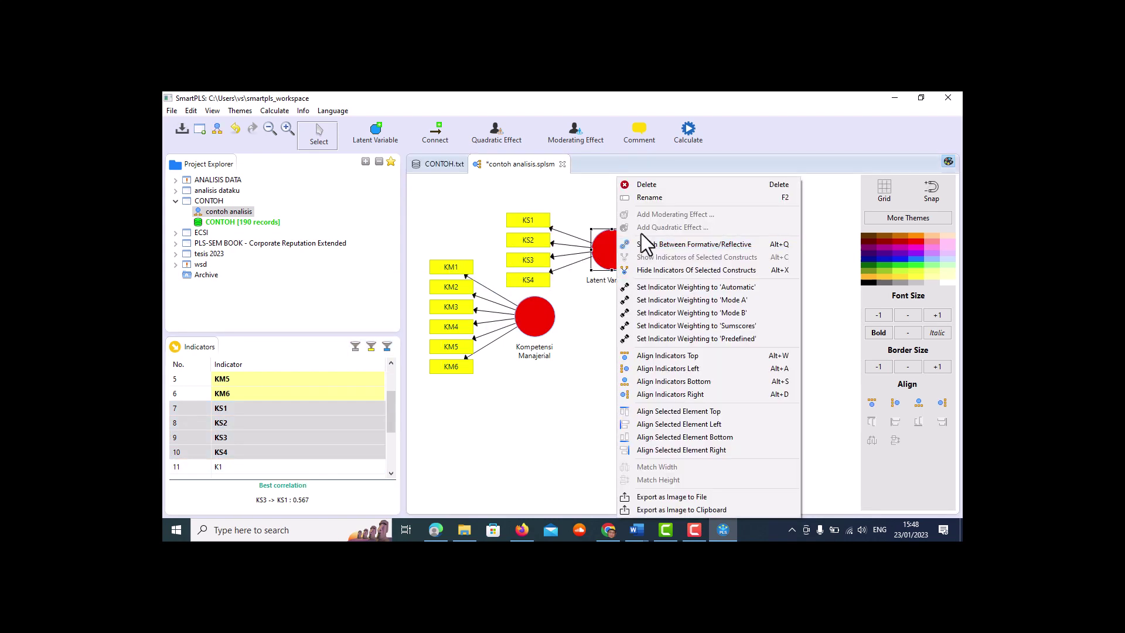
pyautogui.click(652, 202)
pyautogui.write('Kompeten')
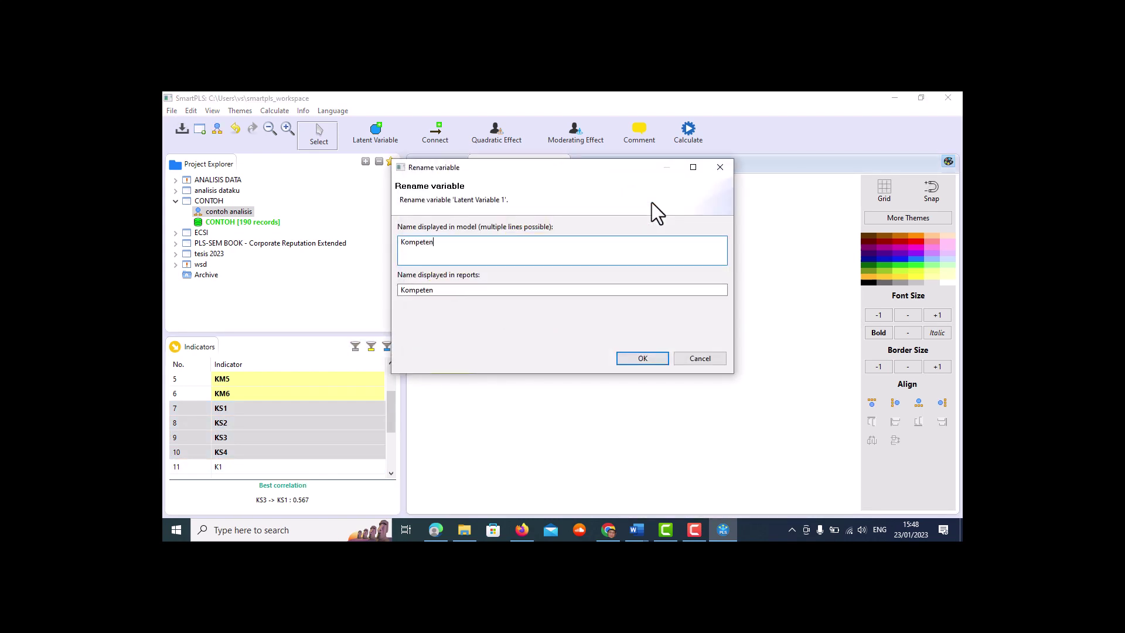
pyautogui.write('si Sosial')
pyautogui.click(656, 358)
# Select indicators K1 through K7 and add them as a latent variable below and to the right of Kompetensi Manajerial
pyautogui.scroll(-1, 357, 428)
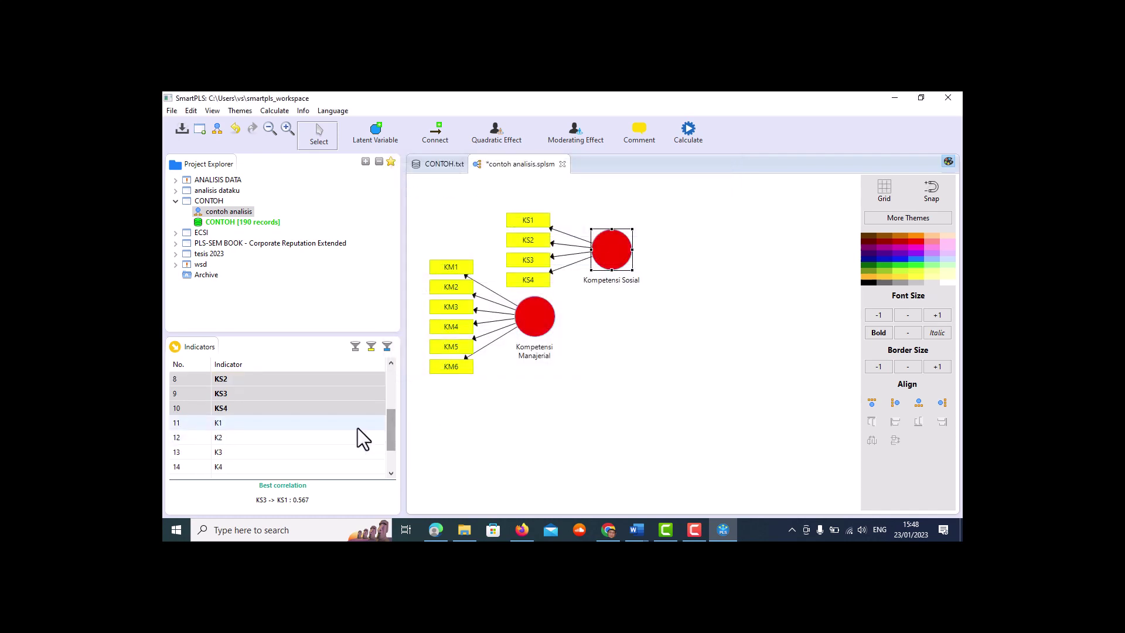
pyautogui.click(329, 420)
pyautogui.hotkey('shift', 'Down')
pyautogui.hotkey('shift', 'Down')
pyautogui.hotkey('shift', 'Down')
pyautogui.hotkey('shift', 'Down')
pyautogui.hotkey('shift', 'Down')
pyautogui.hotkey('shift', 'Down')
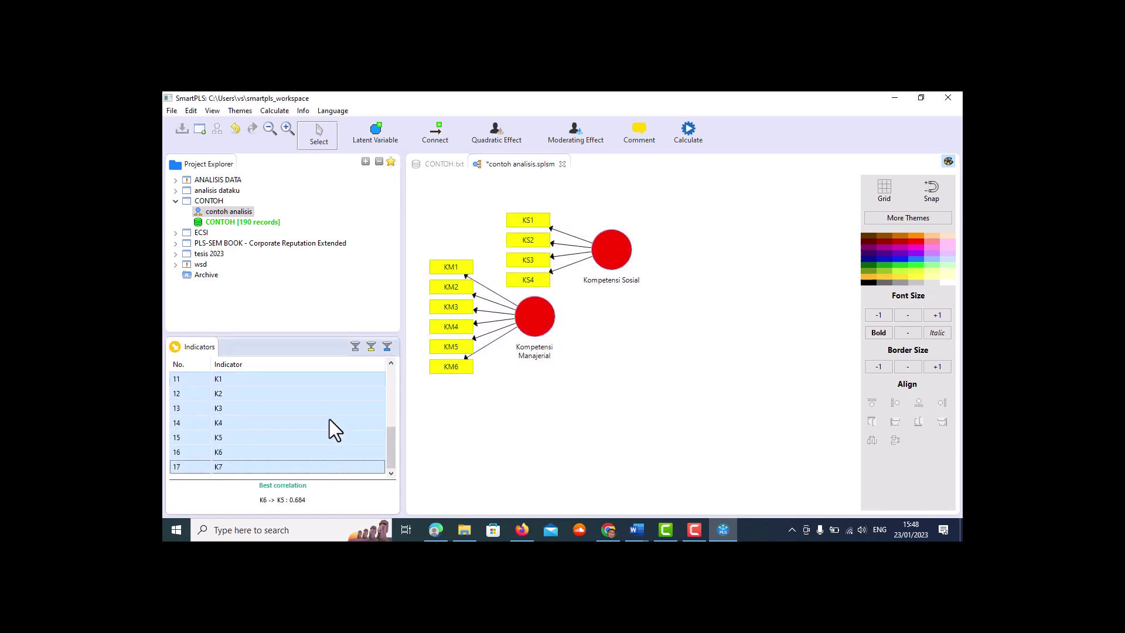
pyautogui.moveTo(329, 419); pyautogui.dragTo(643, 422)
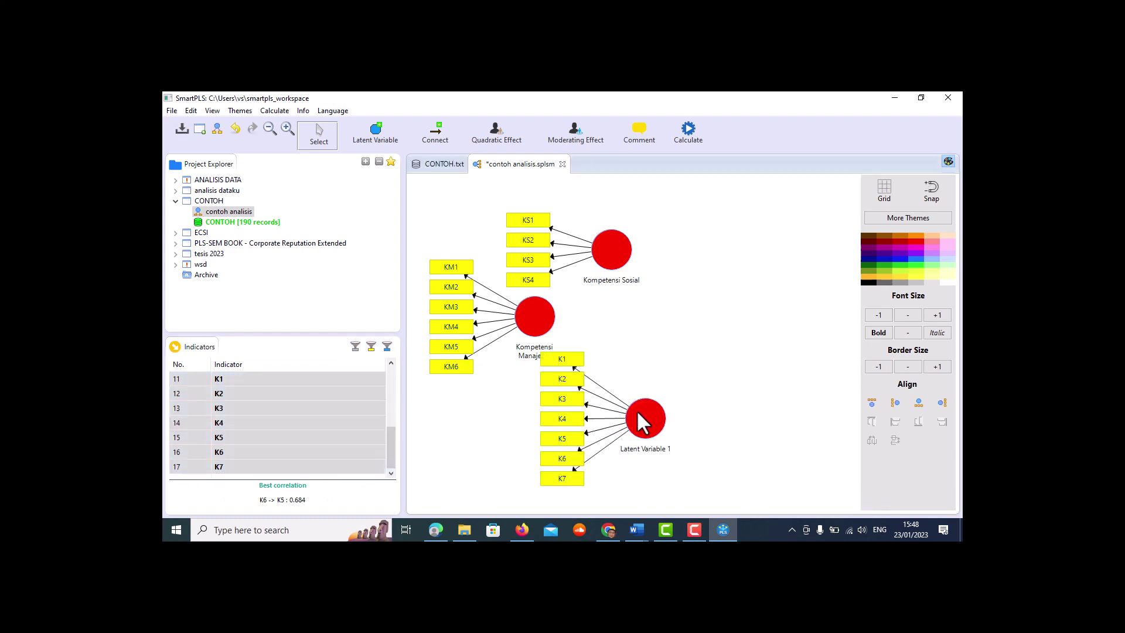
# Rename the latent variable holding the K1 to K7 indicators to "Kinerja Guru"
pyautogui.rightClick(643, 422)
pyautogui.click(679, 201)
pyautogui.write('K')
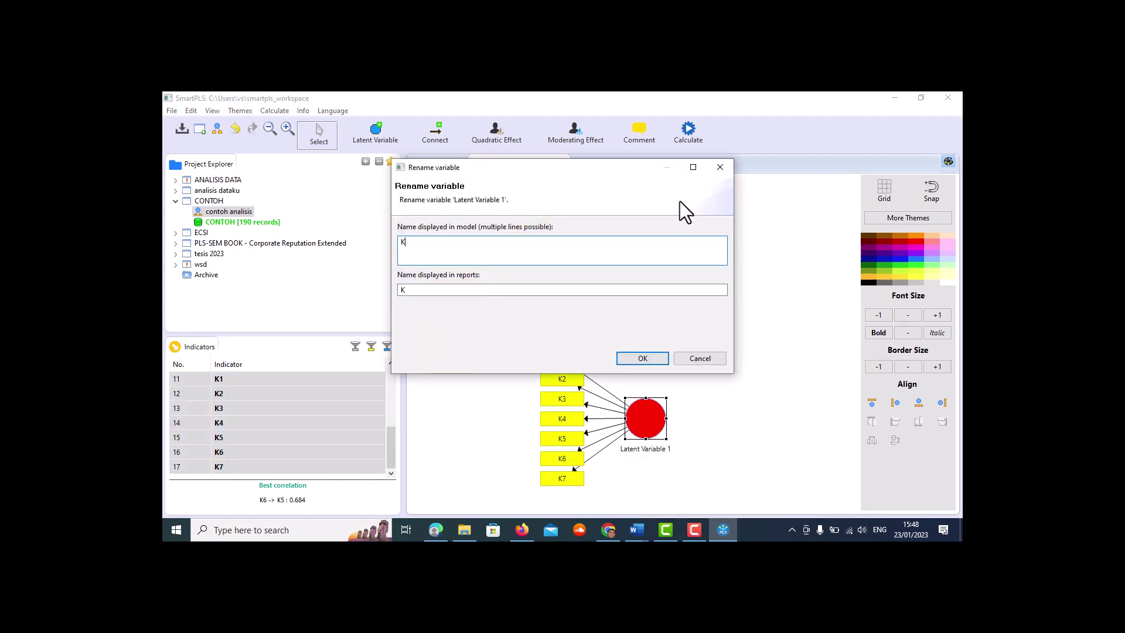
pyautogui.write('inerja Guru')
pyautogui.click(649, 357)
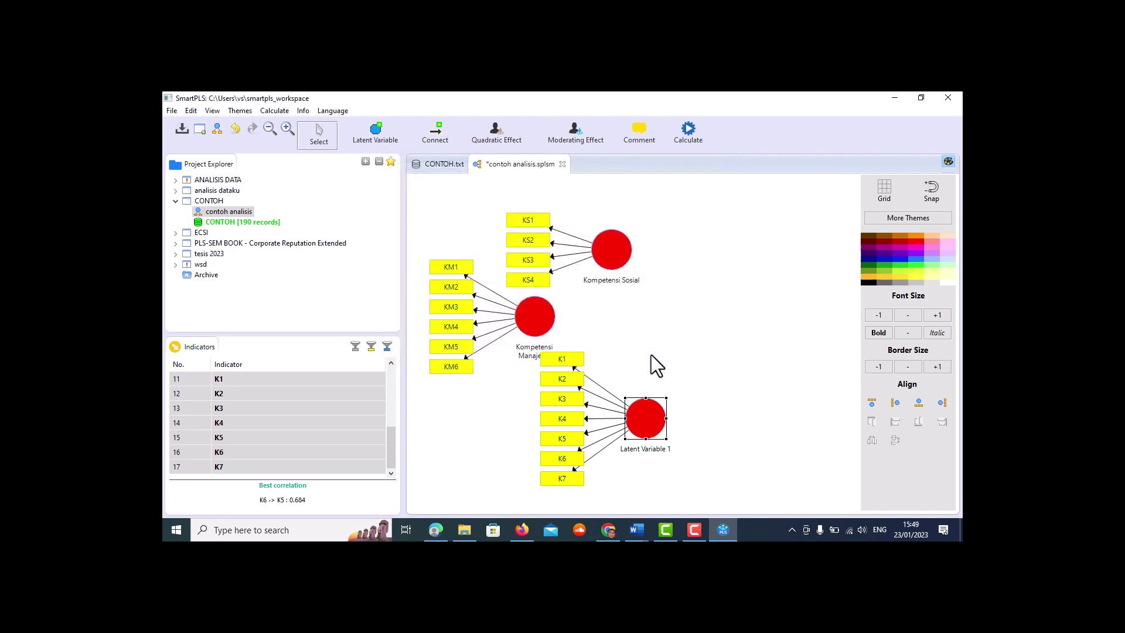
# Shift the Kinerja Guru construct slightly upward and align its indicators to its right side
pyautogui.moveTo(647, 414); pyautogui.dragTo(657, 385)
pyautogui.rightClick(657, 385)
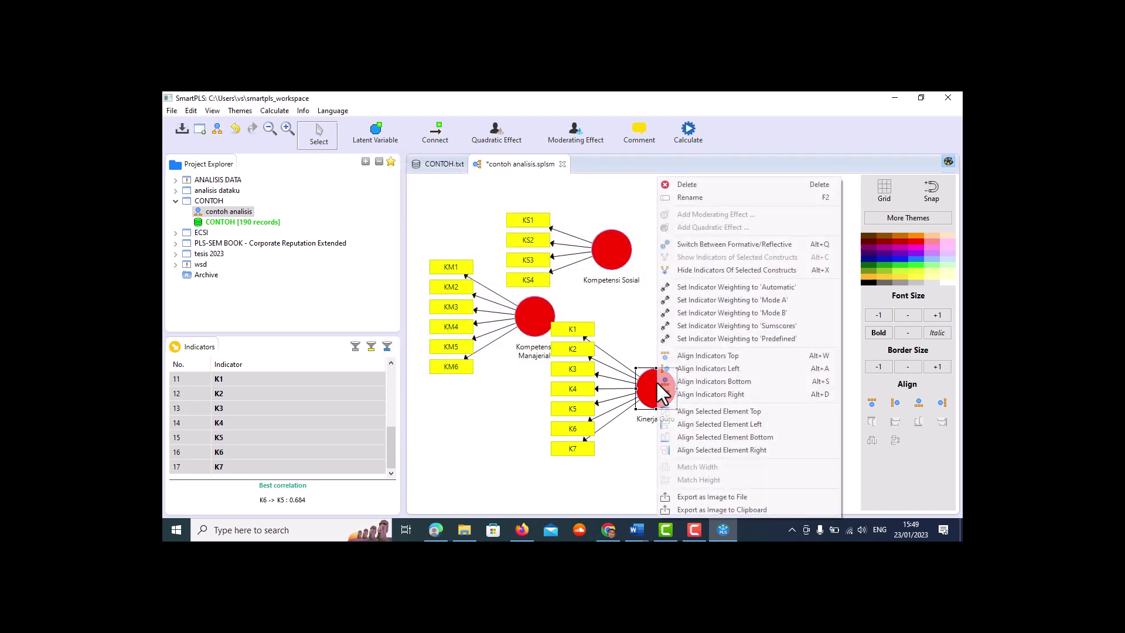
pyautogui.click(715, 399)
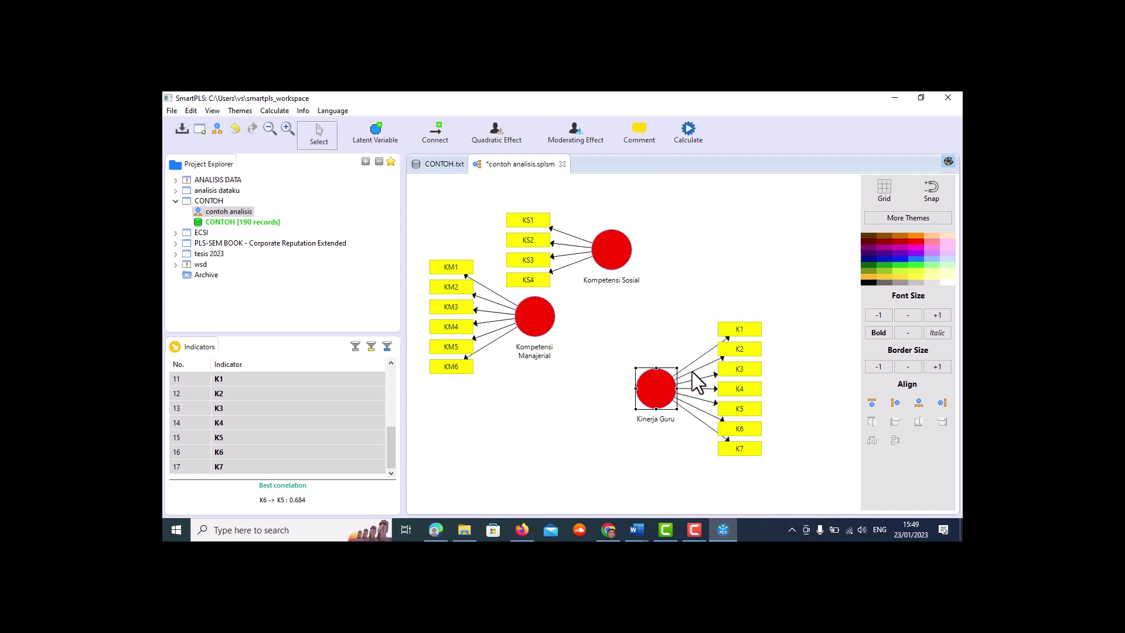
# Space out the constructs, with Kinerja Guru farther right and higher, Kompetensi Manajerial slightly lower and Kompetensi Sosial slightly higher
pyautogui.moveTo(674, 405); pyautogui.dragTo(694, 370)
pyautogui.moveTo(548, 342); pyautogui.dragTo(565, 368)
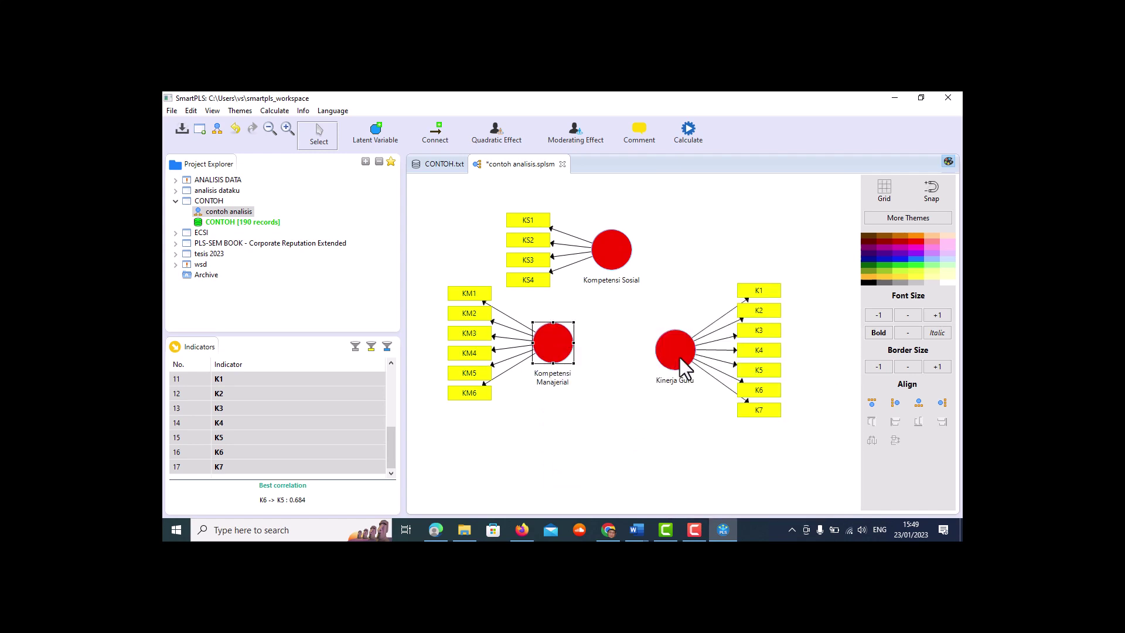
pyautogui.moveTo(679, 351); pyautogui.dragTo(717, 349)
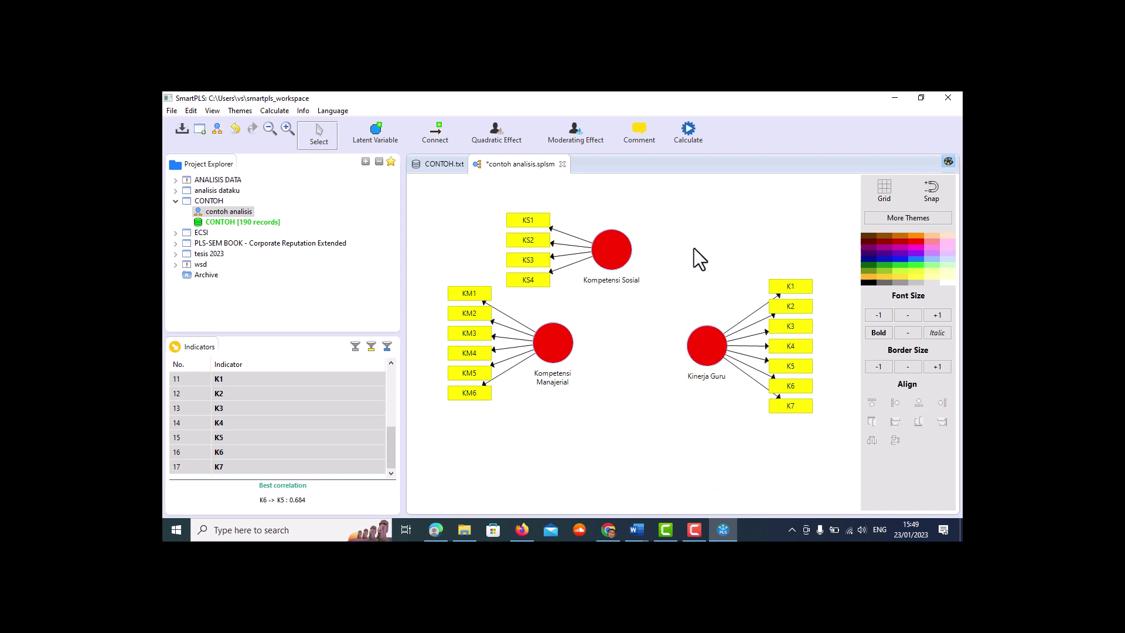
pyautogui.moveTo(621, 259); pyautogui.dragTo(614, 234)
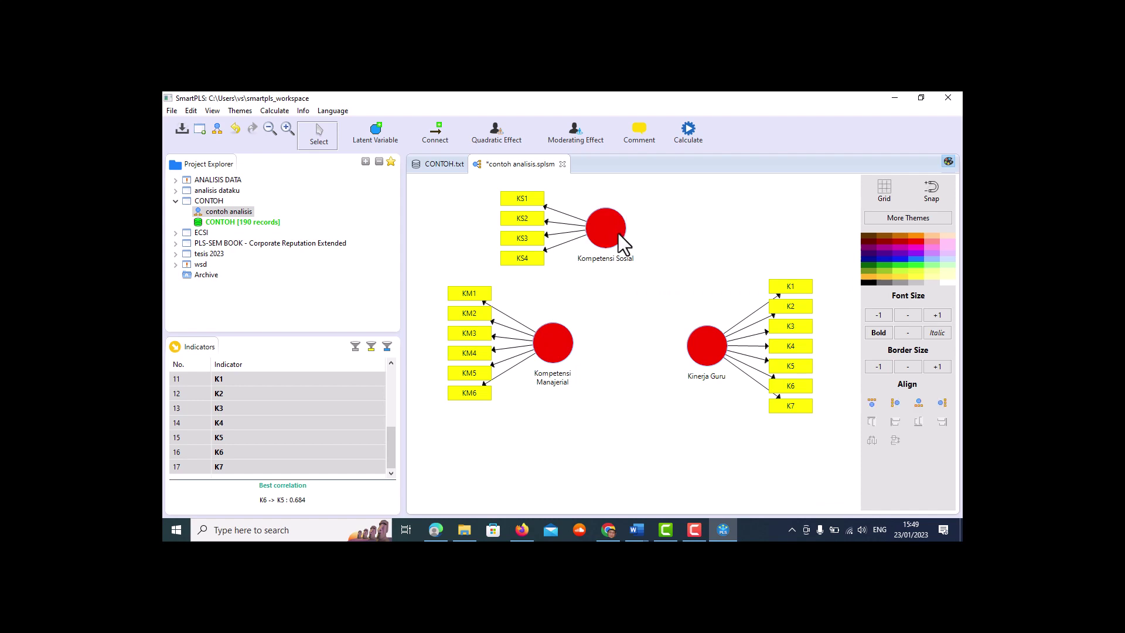
pyautogui.moveTo(689, 359); pyautogui.dragTo(691, 332)
pyautogui.click(620, 326)
# Connect Kompetensi Sosial and Kompetensi Manajerial to Kinerja Guru with a path from each
pyautogui.click(437, 135)
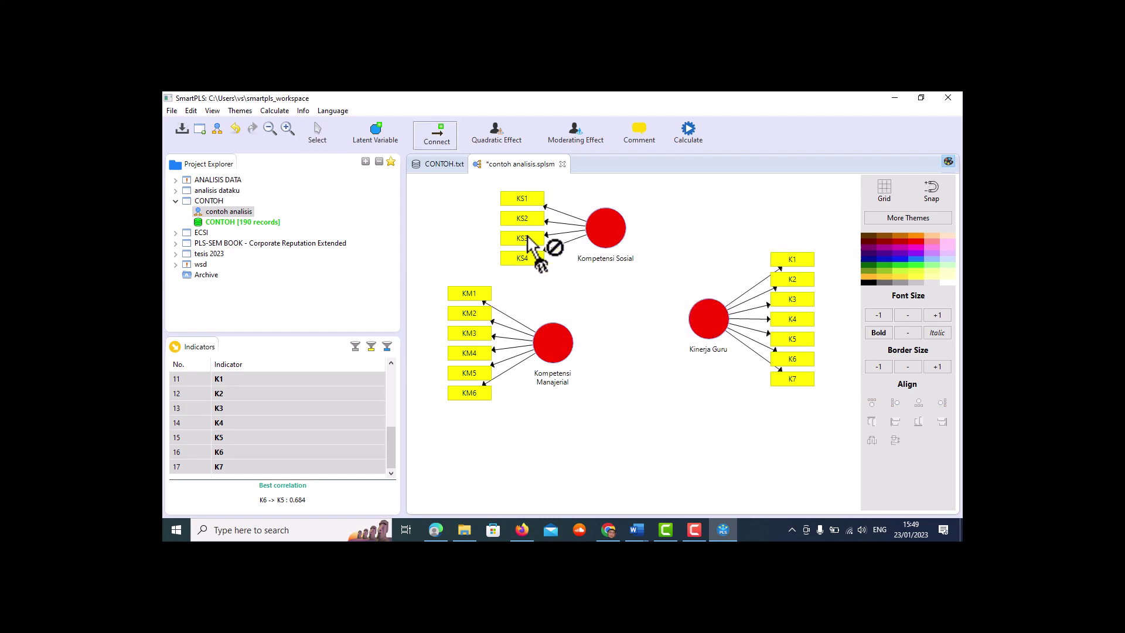
pyautogui.moveTo(596, 235); pyautogui.dragTo(705, 322)
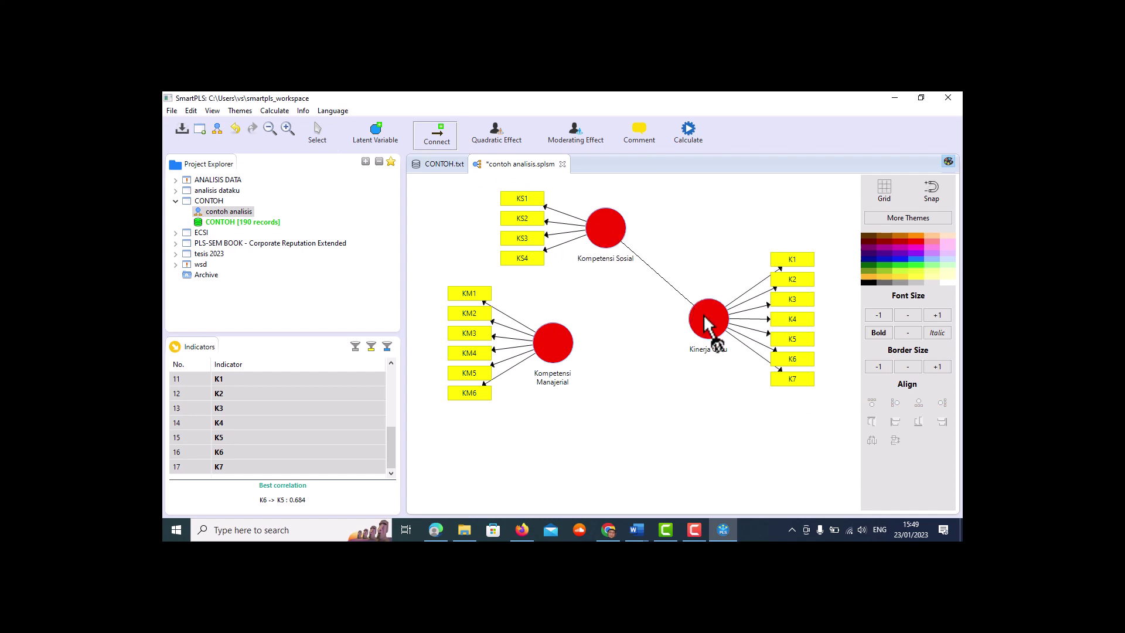
pyautogui.moveTo(557, 357); pyautogui.dragTo(714, 327)
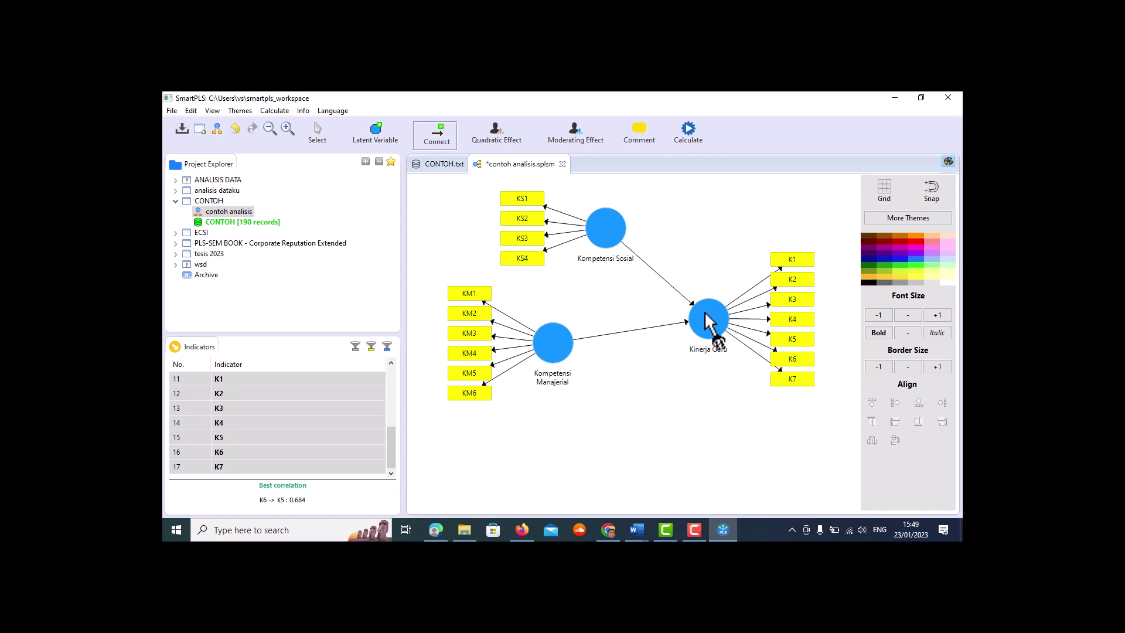
# Adjust the heights of Kompetensi Manajerial and Kinerja Guru so the path between them runs nearly horizontal
pyautogui.click(305, 137)
pyautogui.moveTo(552, 328); pyautogui.dragTo(552, 318)
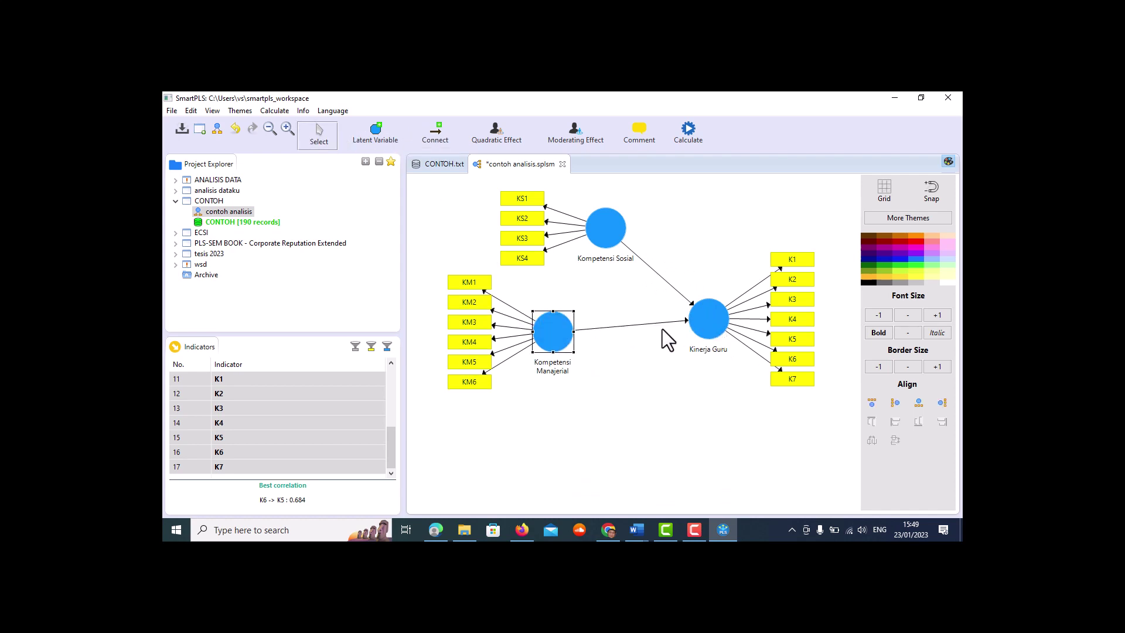
pyautogui.click(698, 322)
pyautogui.moveTo(689, 336); pyautogui.dragTo(691, 354)
pyautogui.moveTo(564, 329); pyautogui.dragTo(563, 343)
pyautogui.click(602, 257)
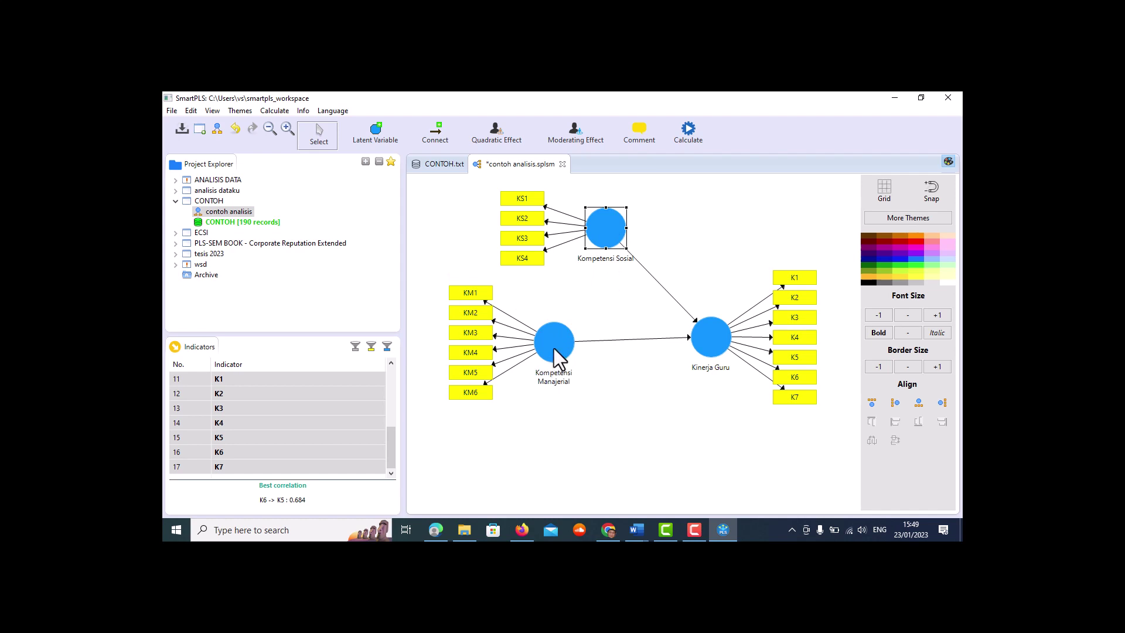
pyautogui.click(716, 341)
pyautogui.moveTo(565, 349); pyautogui.dragTo(560, 340)
pyautogui.click(642, 408)
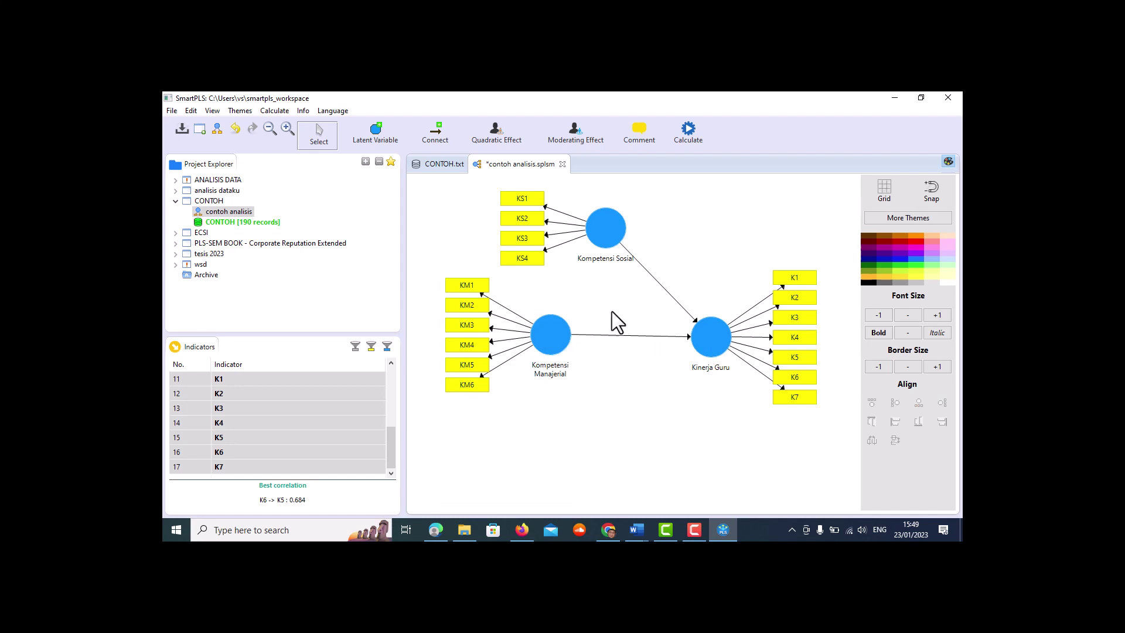
# Add a two-stage moderating effect on Kinerja Guru with Kompetensi Sosial as moderator and Kompetensi Manajerial as independent variable
pyautogui.click(714, 331)
pyautogui.rightClick(714, 330)
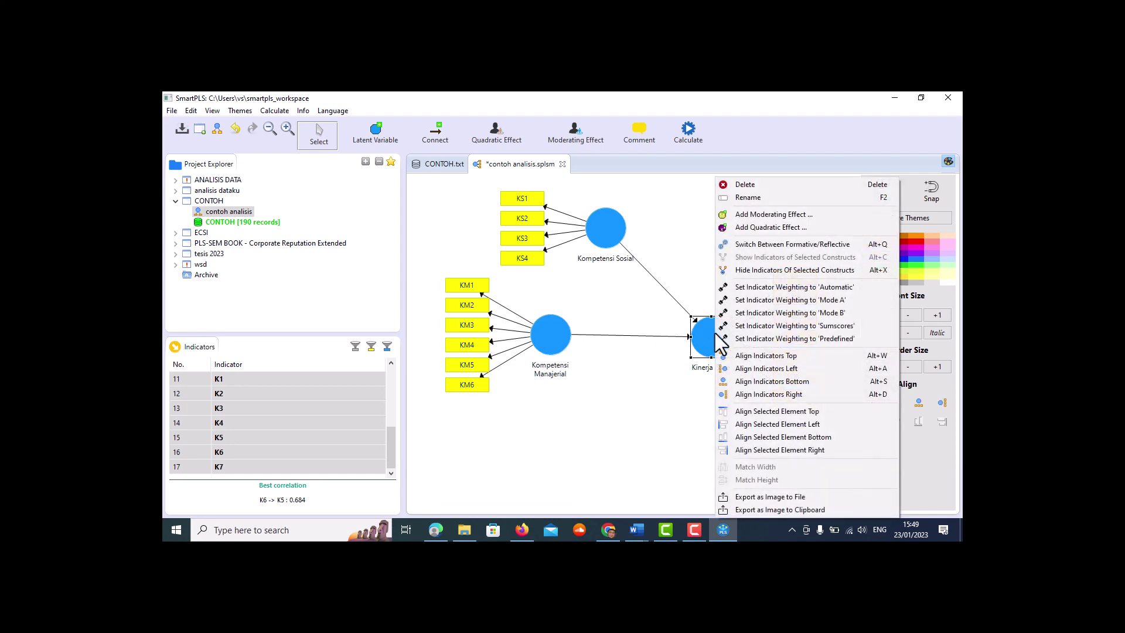
pyautogui.click(771, 215)
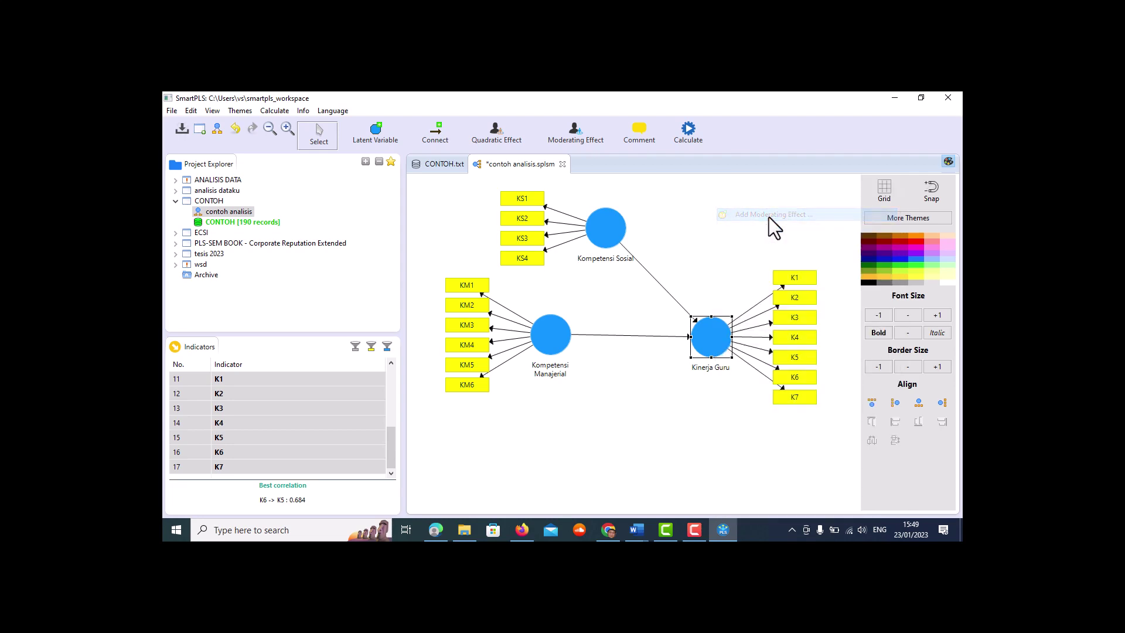
pyautogui.moveTo(488, 113); pyautogui.dragTo(621, 258)
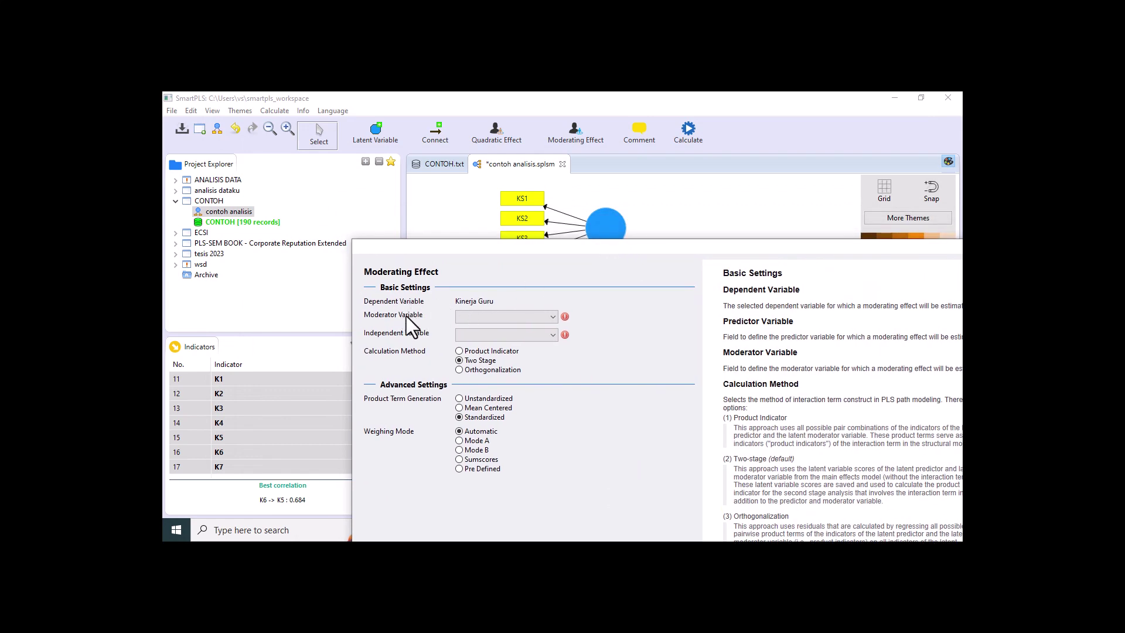
pyautogui.click(467, 318)
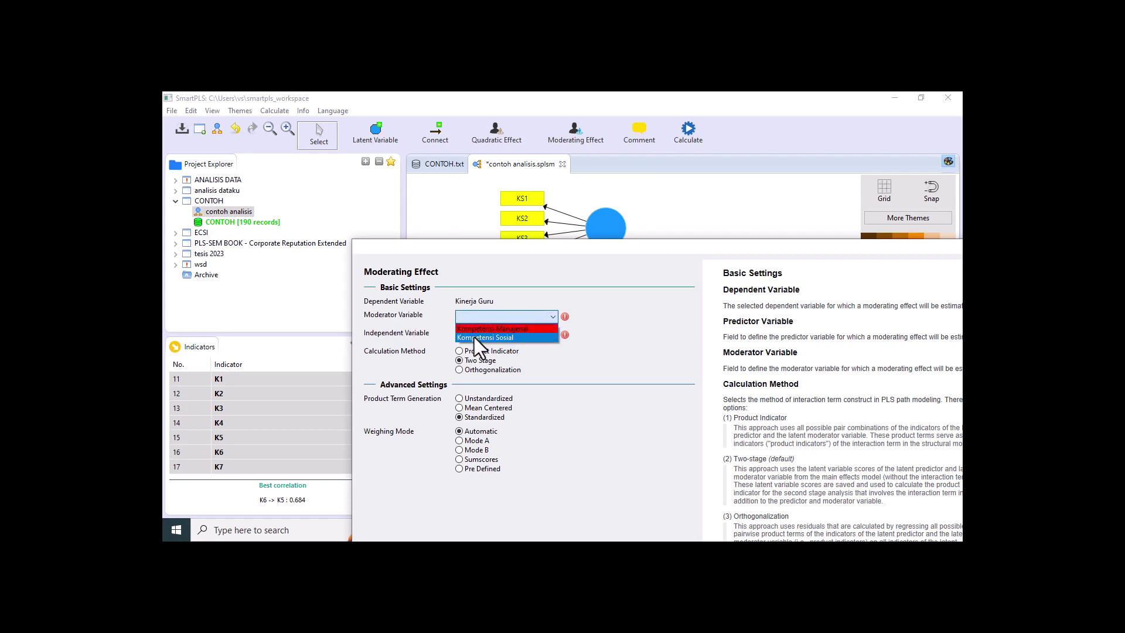
pyautogui.click(474, 336)
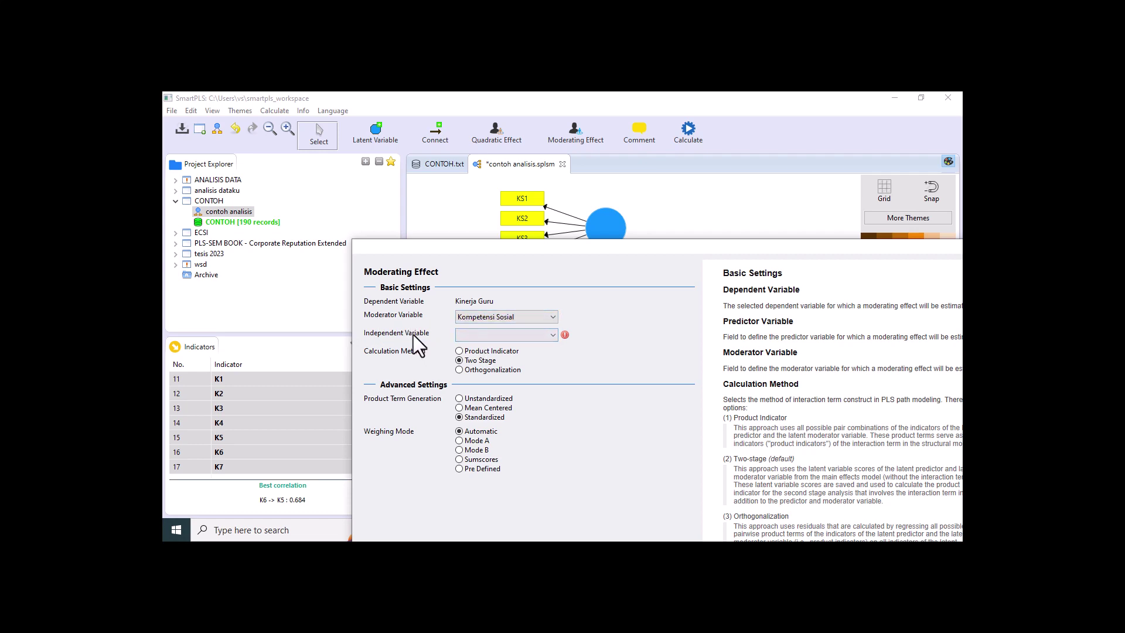
pyautogui.click(514, 333)
pyautogui.click(515, 349)
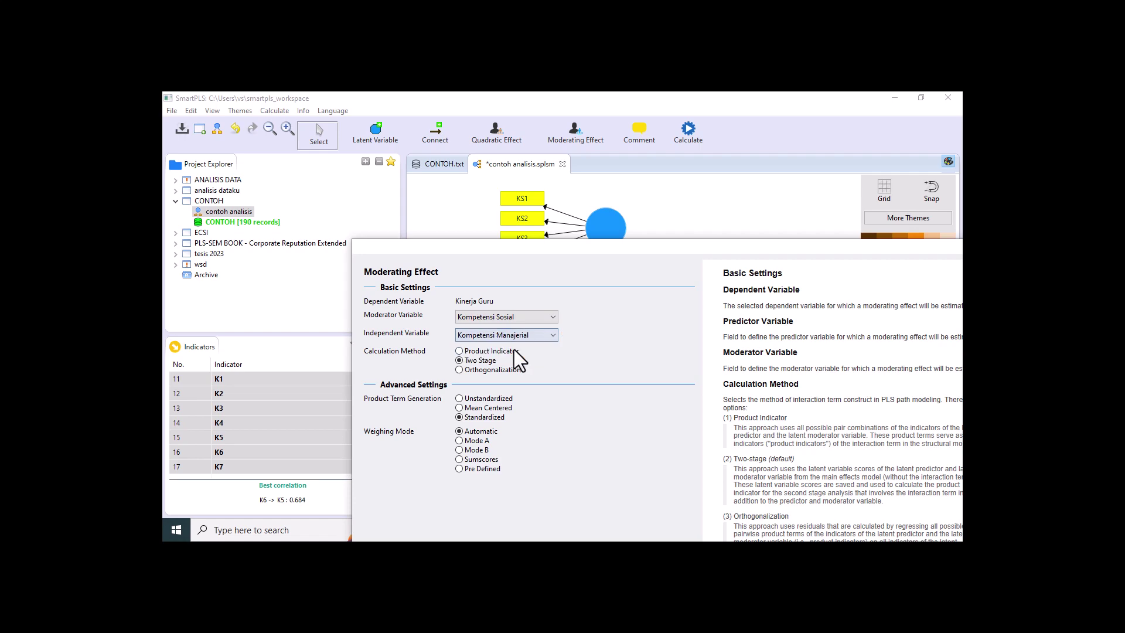
pyautogui.moveTo(575, 249); pyautogui.dragTo(462, 117)
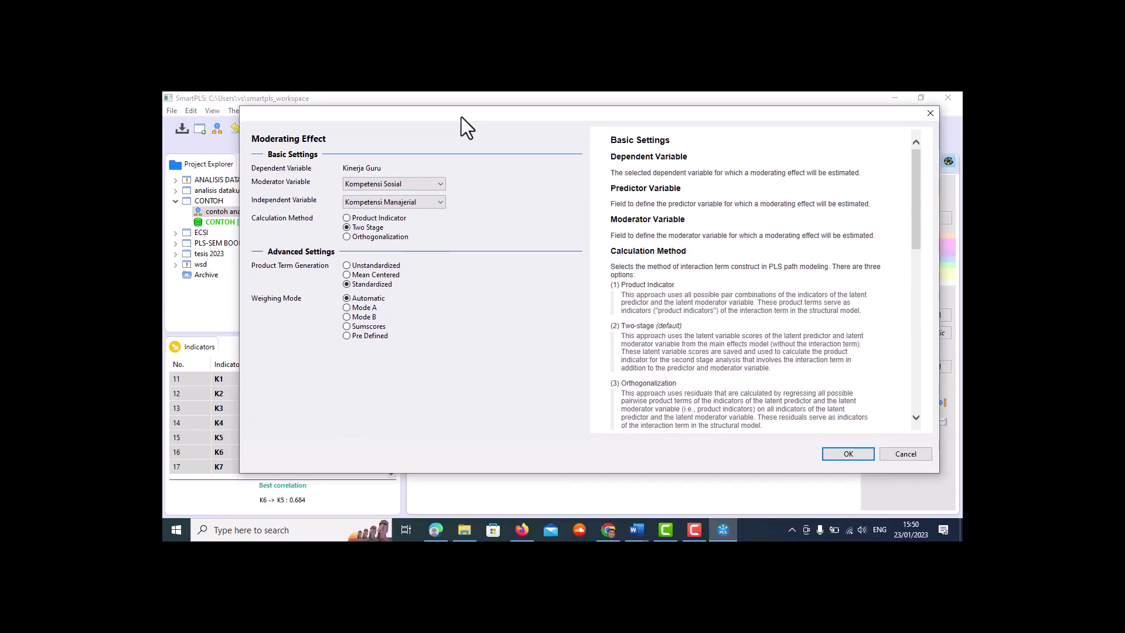
pyautogui.click(847, 454)
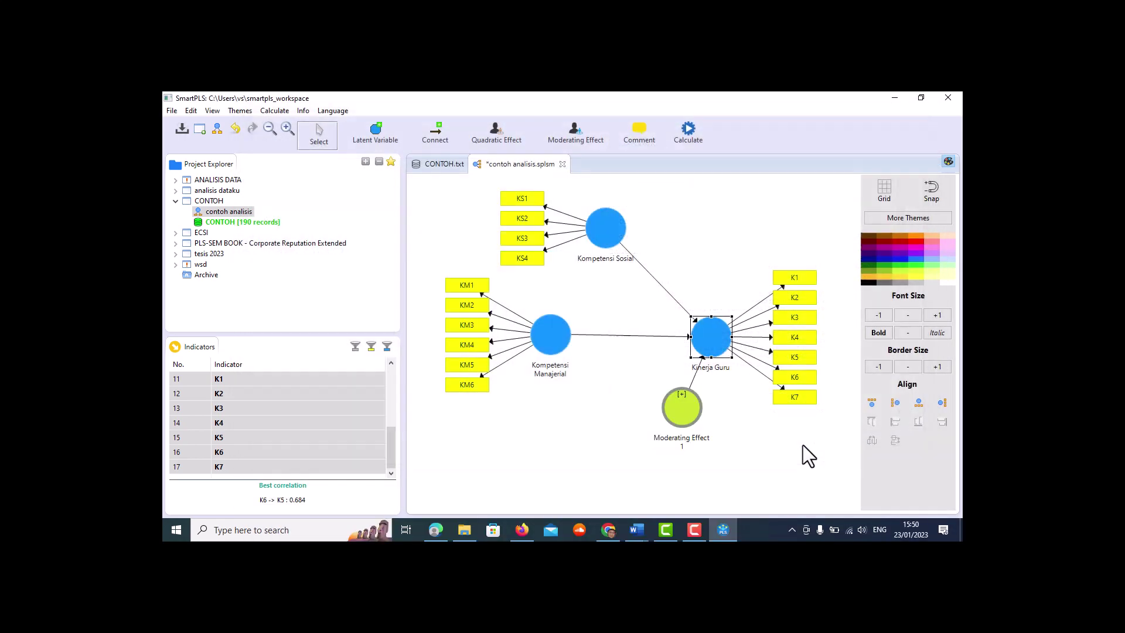
# Place the moderating effect directly below Kompetensi Sosial and move Kompetensi Manajerial down beneath it
pyautogui.moveTo(681, 418); pyautogui.dragTo(639, 393)
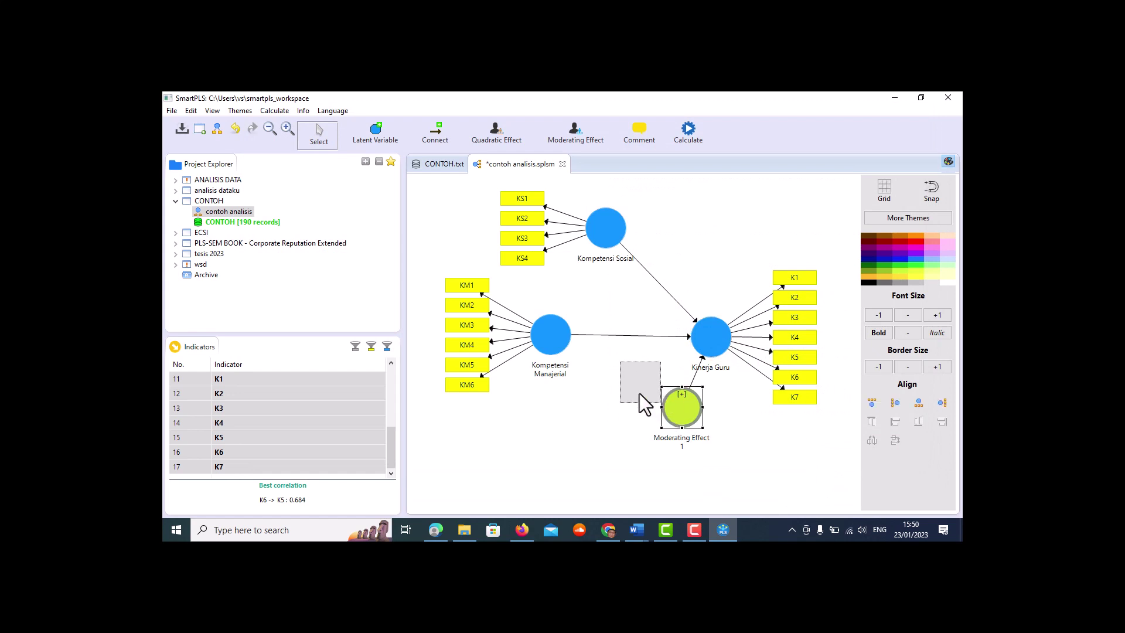
pyautogui.moveTo(606, 301); pyautogui.dragTo(606, 301)
pyautogui.moveTo(551, 336); pyautogui.dragTo(595, 412)
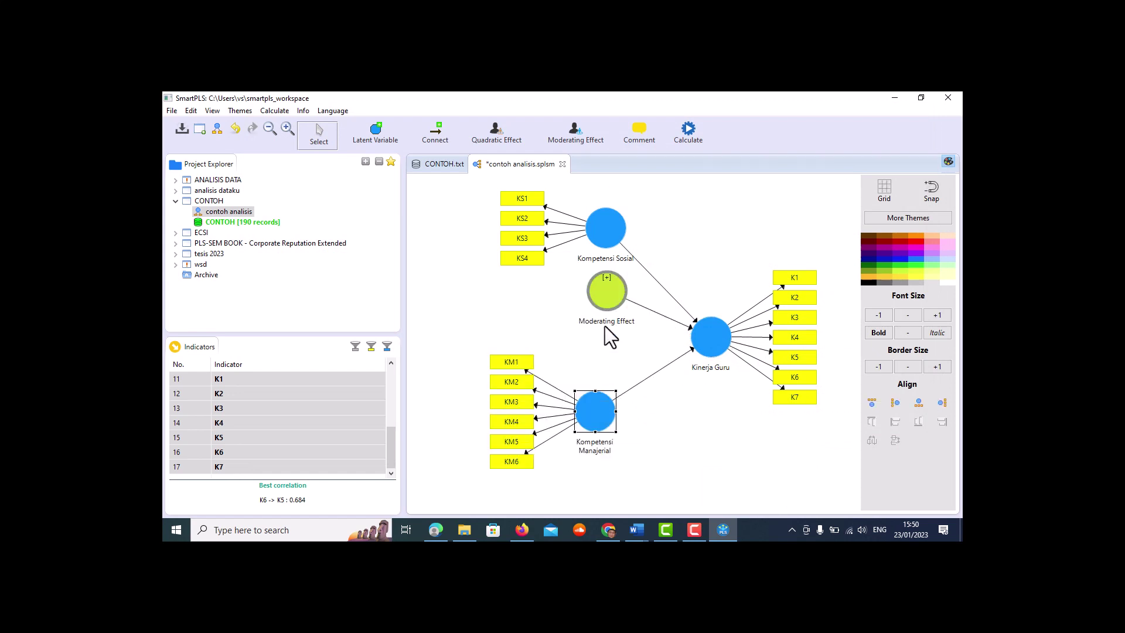
# Place the moderating effect midway between Kompetensi Sosial and Kompetensi Manajerial, moving Kompetensi Manajerial slightly up and to the left
pyautogui.moveTo(609, 303); pyautogui.dragTo(602, 322)
pyautogui.moveTo(589, 415); pyautogui.dragTo(572, 395)
pyautogui.moveTo(602, 322); pyautogui.dragTo(603, 318)
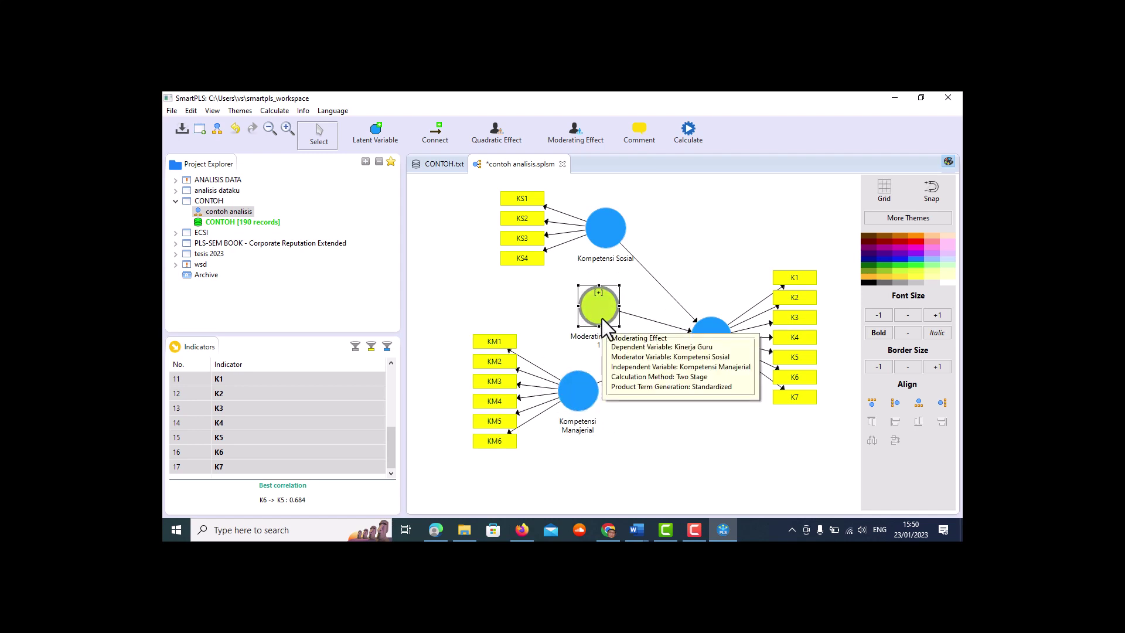
pyautogui.click(537, 308)
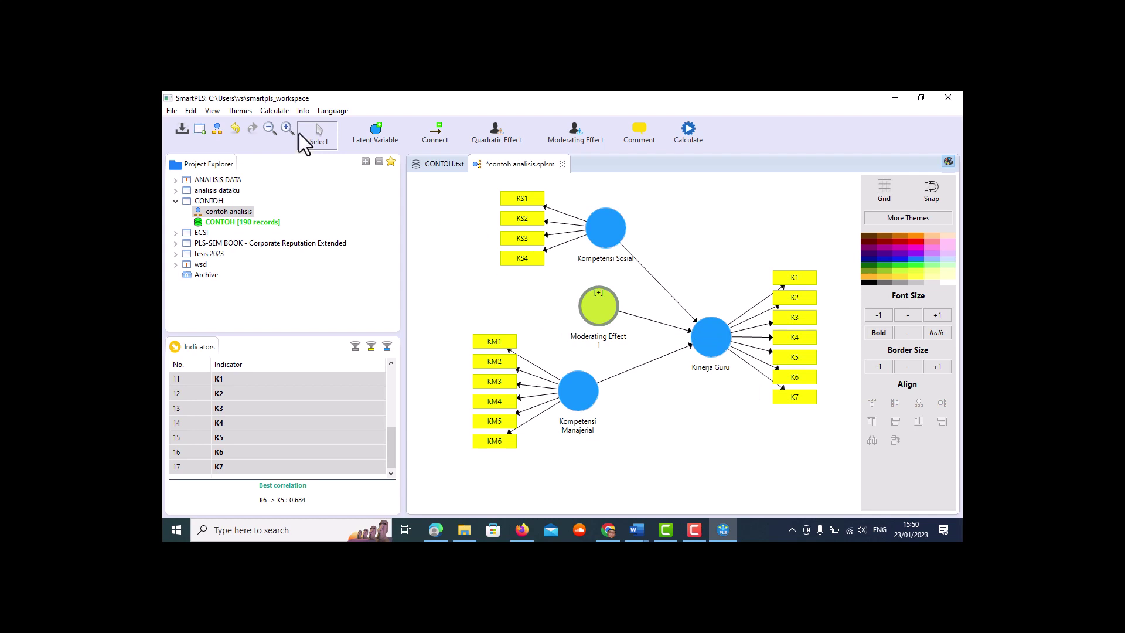
# Run the PLS Algorithm on the complete model with the Path weighting scheme and open the full report
pyautogui.click(282, 113)
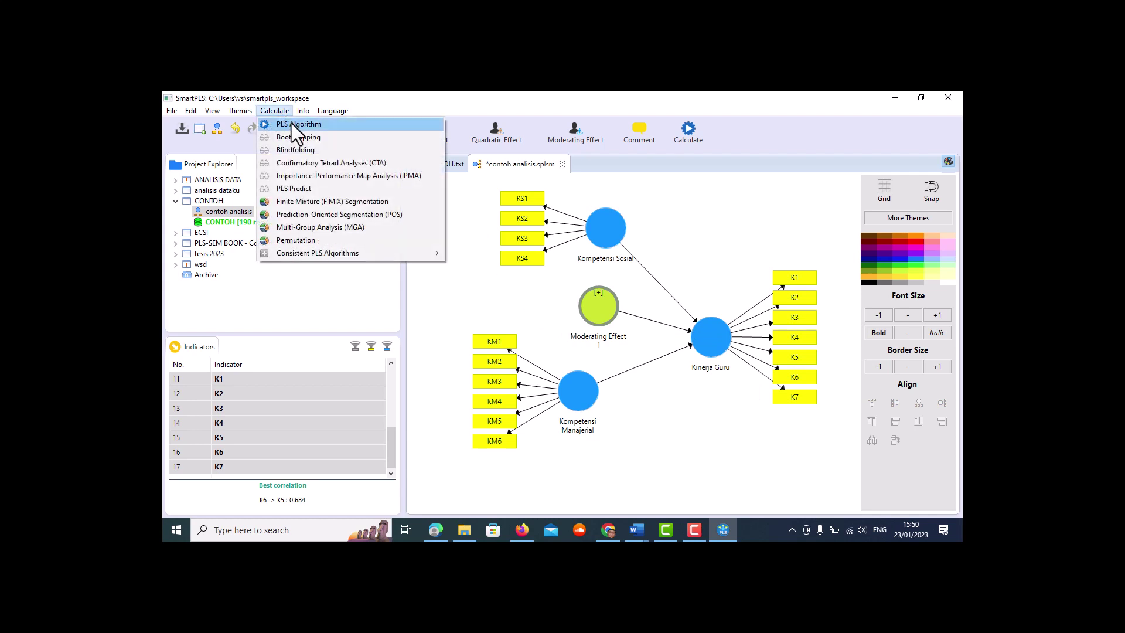
pyautogui.click(291, 124)
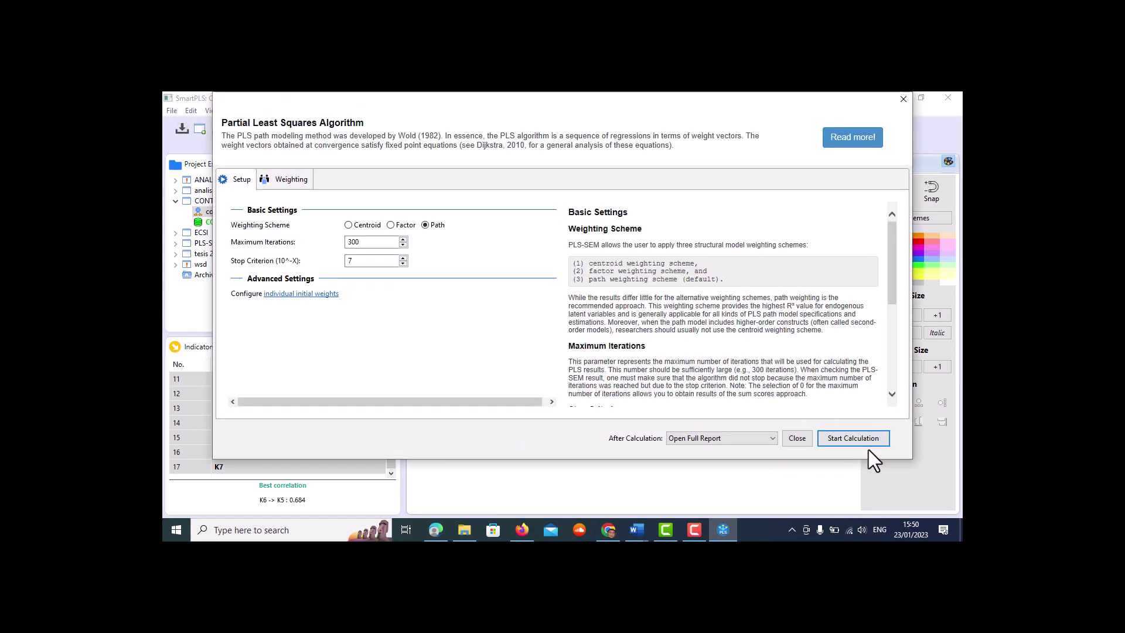
pyautogui.click(866, 448)
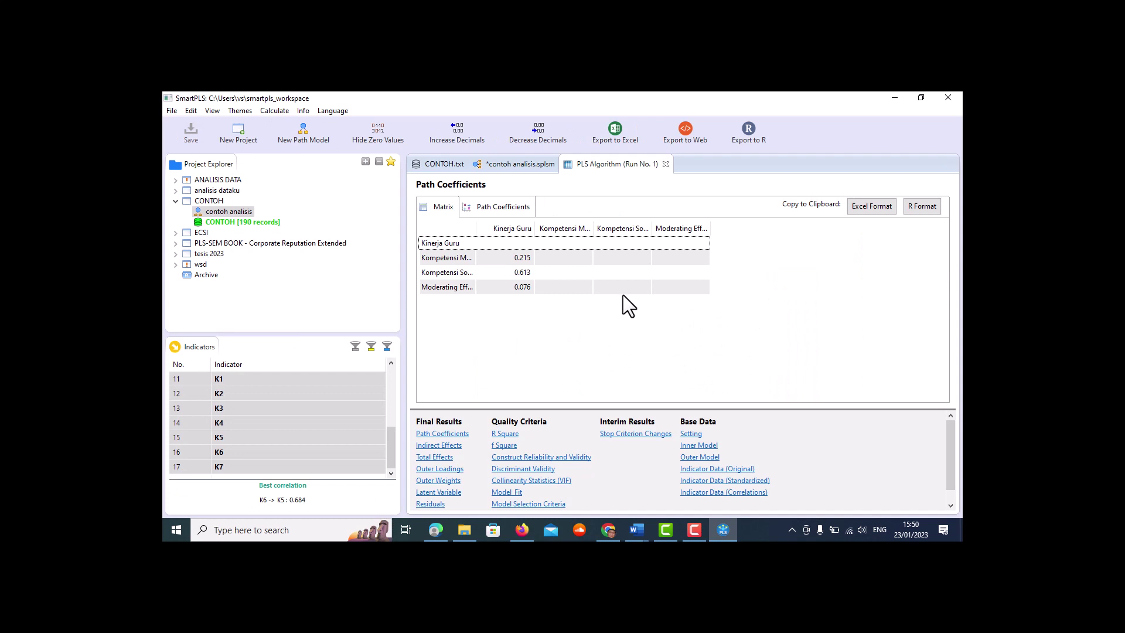
# Check the outer loadings of all indicators in the PLS Algorithm report for weak items
pyautogui.click(440, 470)
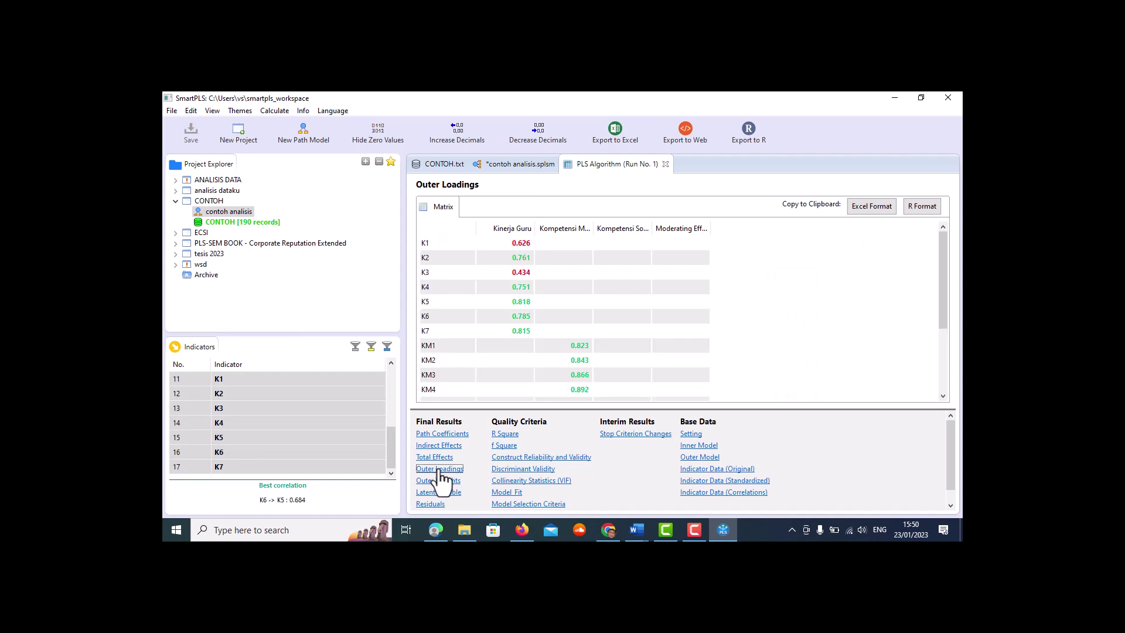
pyautogui.scroll(-3, 537, 285)
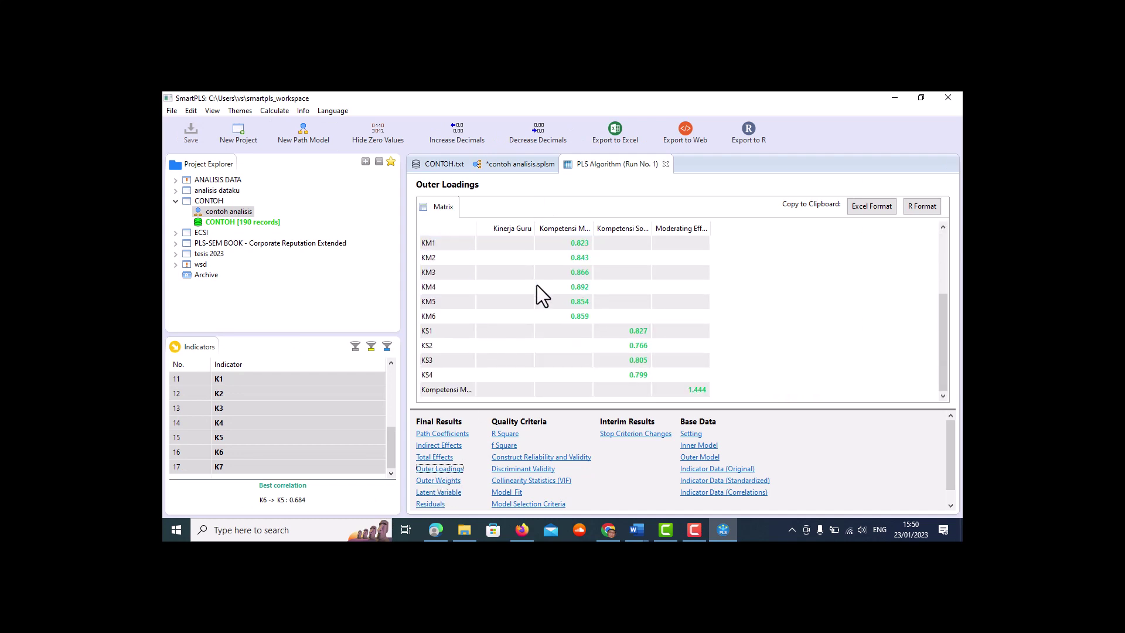
pyautogui.scroll(3, 538, 287)
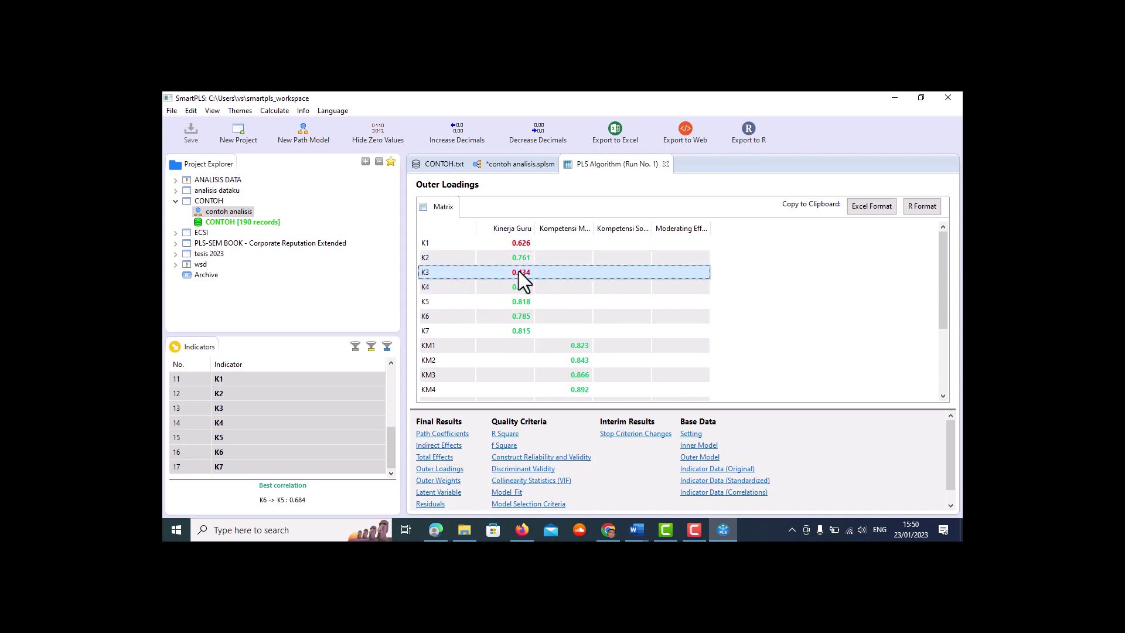
# Delete indicators K1 and K3 from Kinerja Guru in the contoh analisis model
pyautogui.click(522, 164)
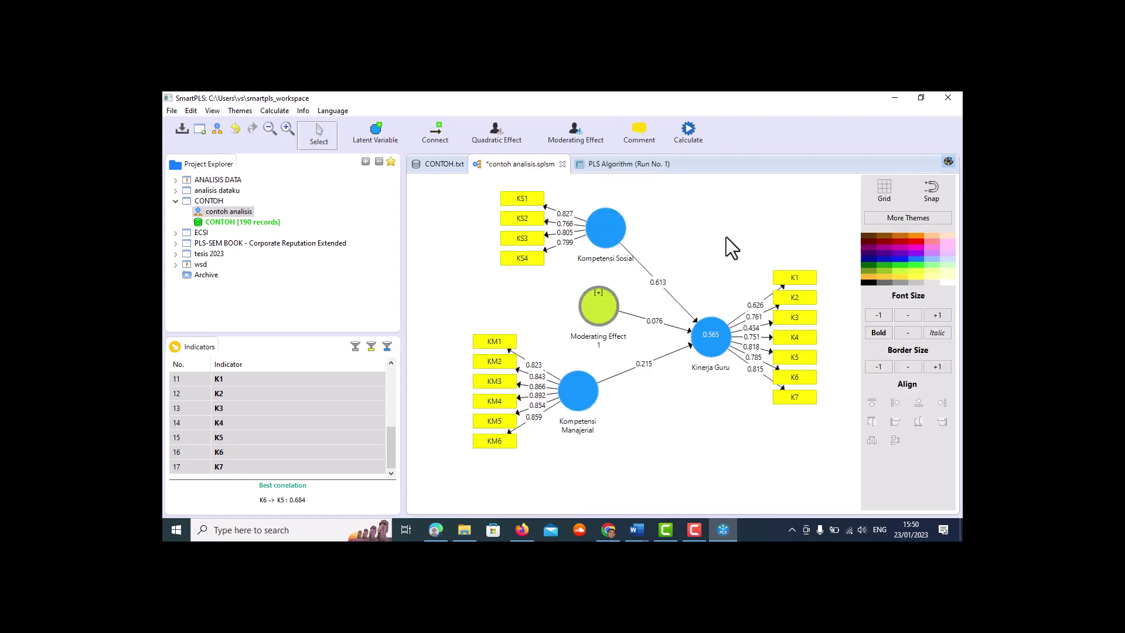
pyautogui.click(795, 280)
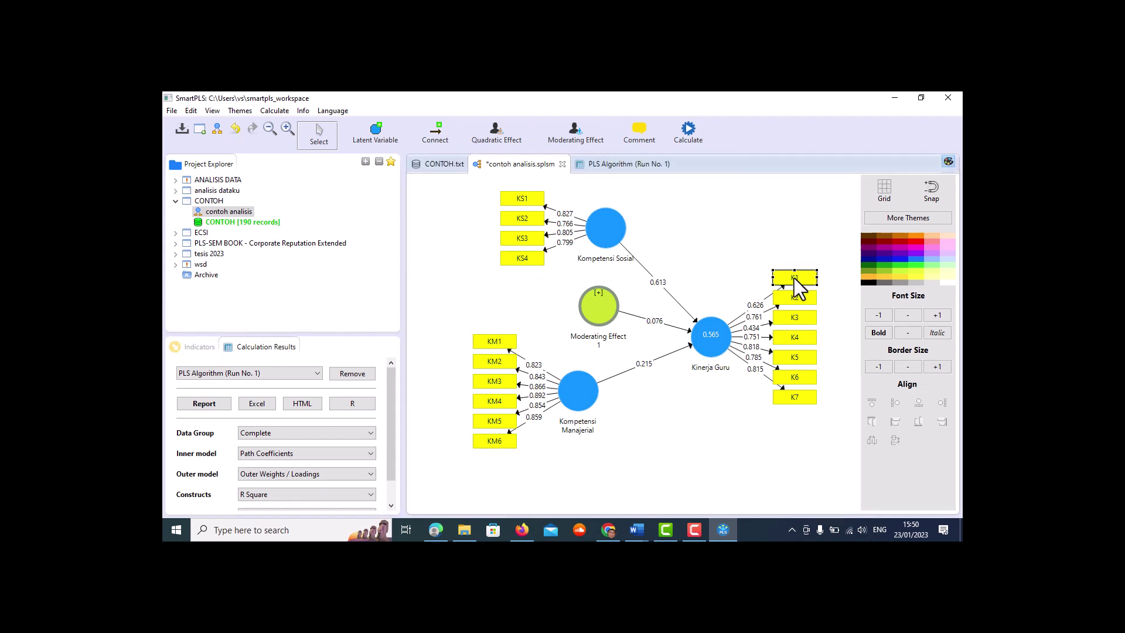
pyautogui.press('Delete')
pyautogui.click(796, 319)
pyautogui.press('Delete')
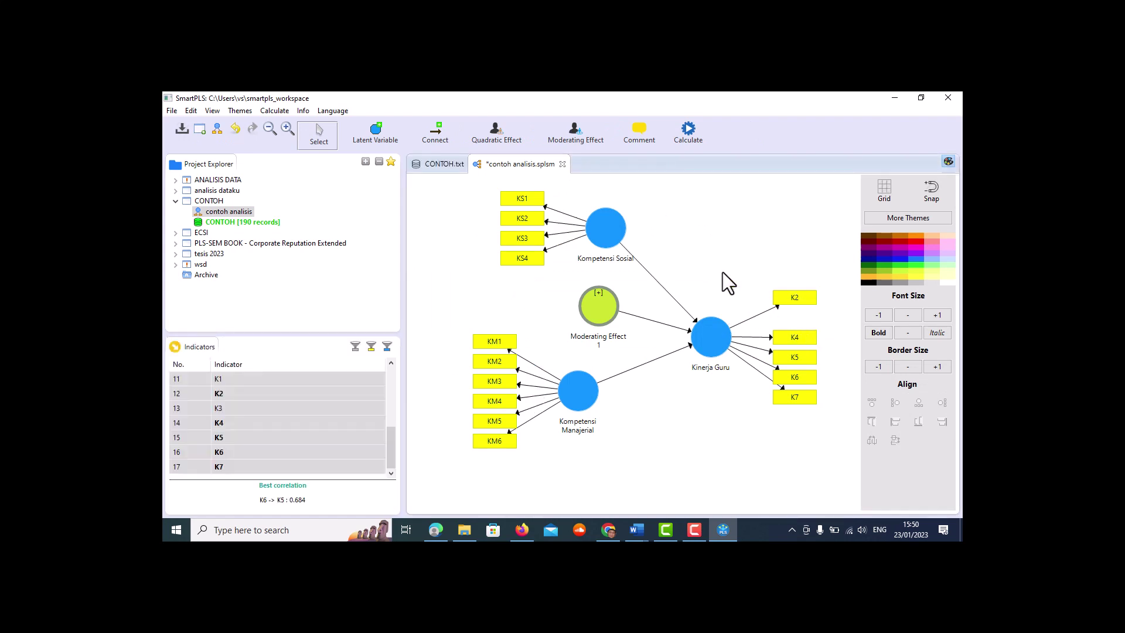
# Rerun the PLS Algorithm on the model without K1 and K3, keeping the same settings
pyautogui.click(259, 111)
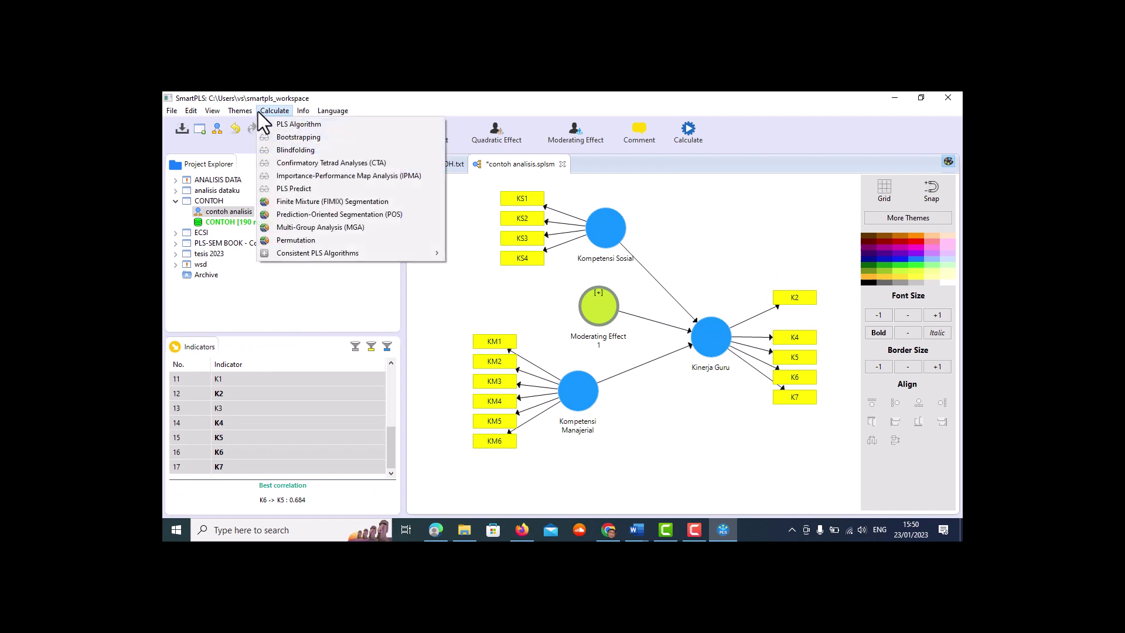
pyautogui.click(269, 124)
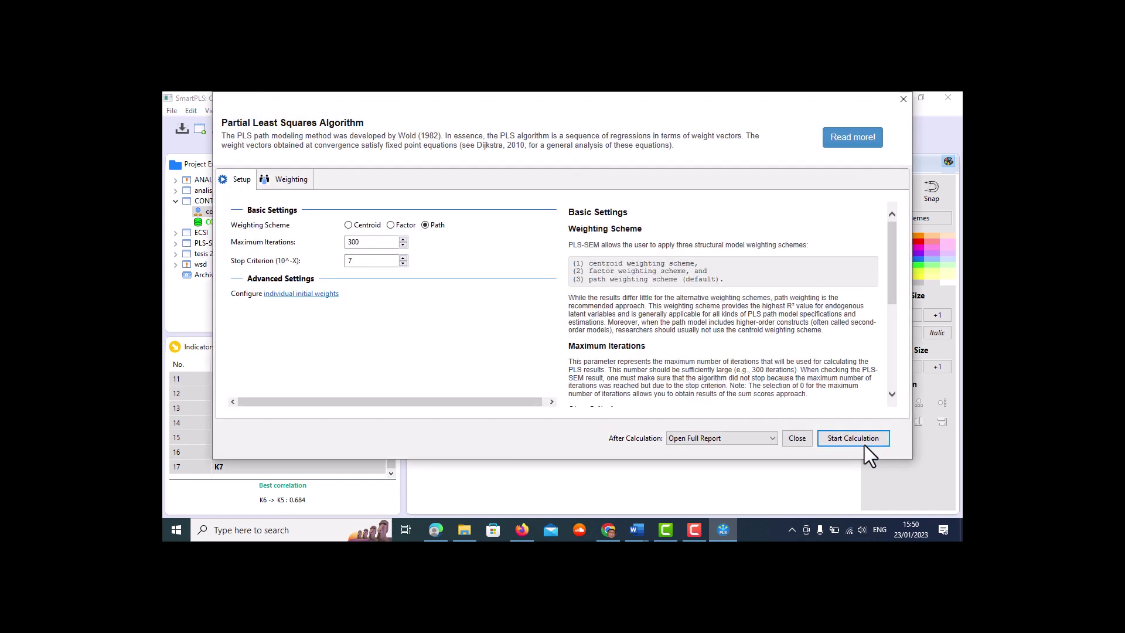
pyautogui.click(863, 445)
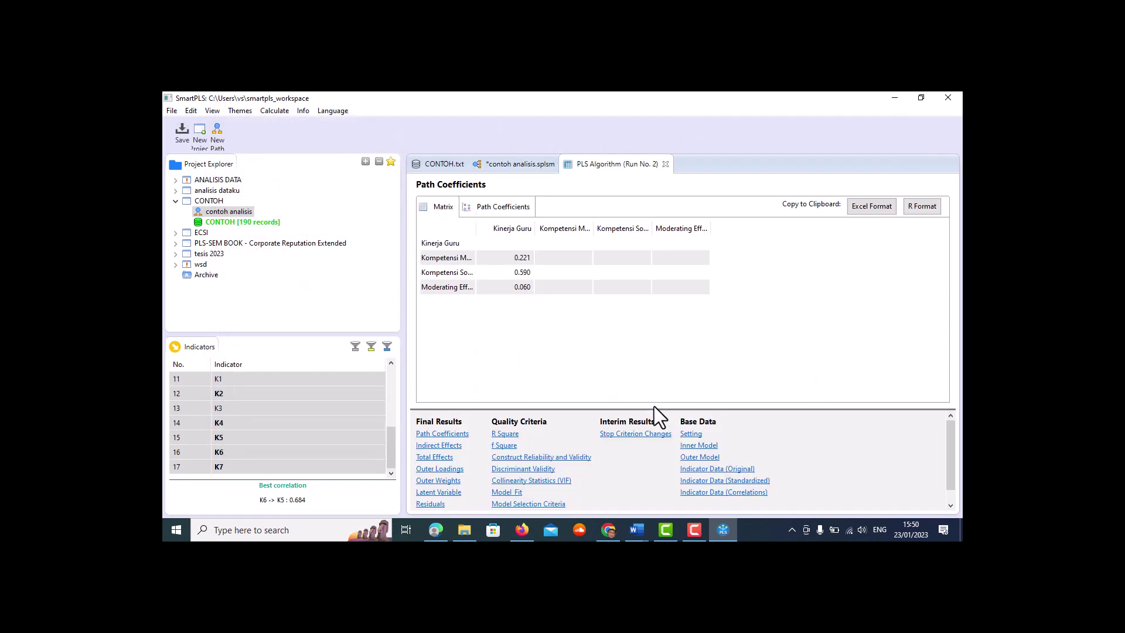
# Check the outer loadings and the construct reliability and validity in the second PLS Algorithm report
pyautogui.click(435, 473)
pyautogui.click(554, 343)
pyautogui.scroll(-3, 555, 345)
pyautogui.scroll(3, 554, 350)
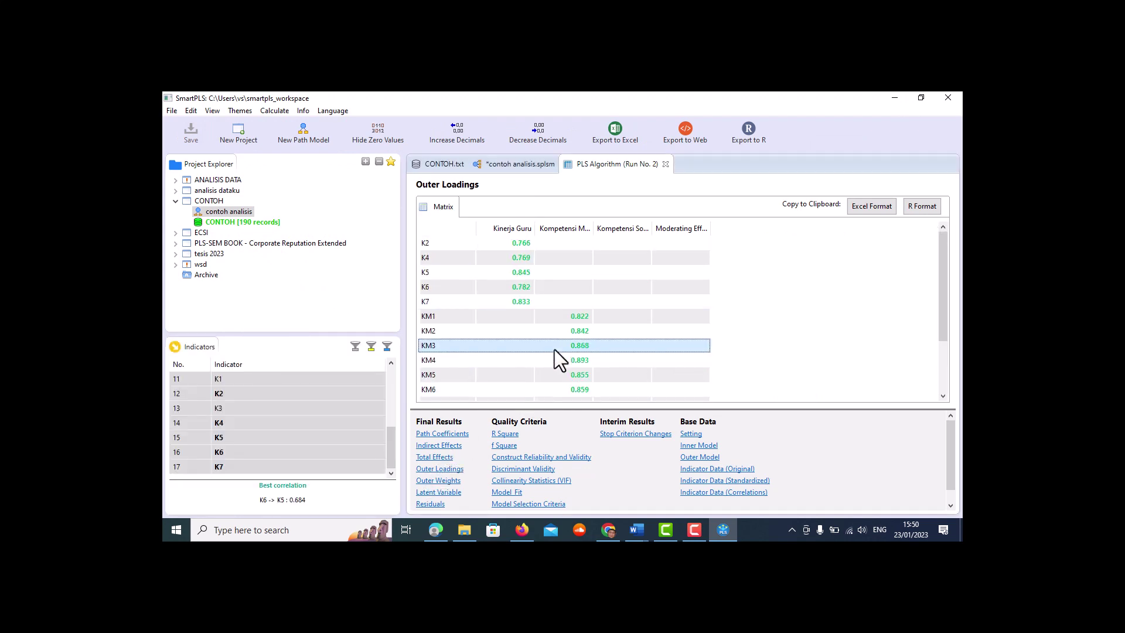
pyautogui.click(559, 458)
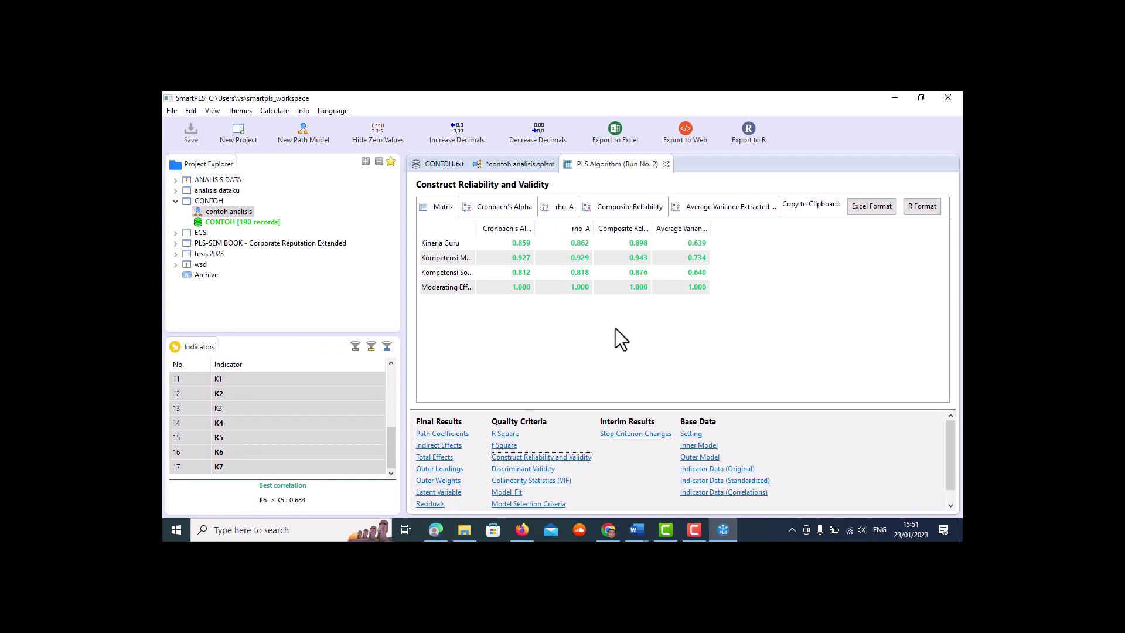
pyautogui.click(616, 329)
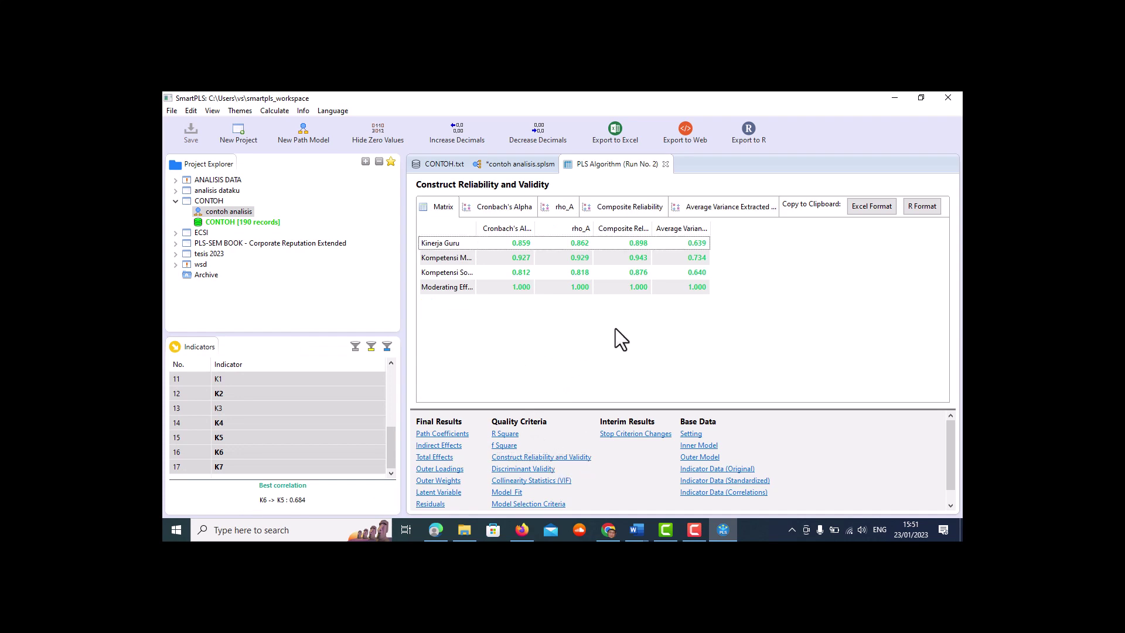
# Examine the moderating effect's path in the bootstrapping path coefficients, and view the total indirect effects with full path names
pyautogui.click(443, 434)
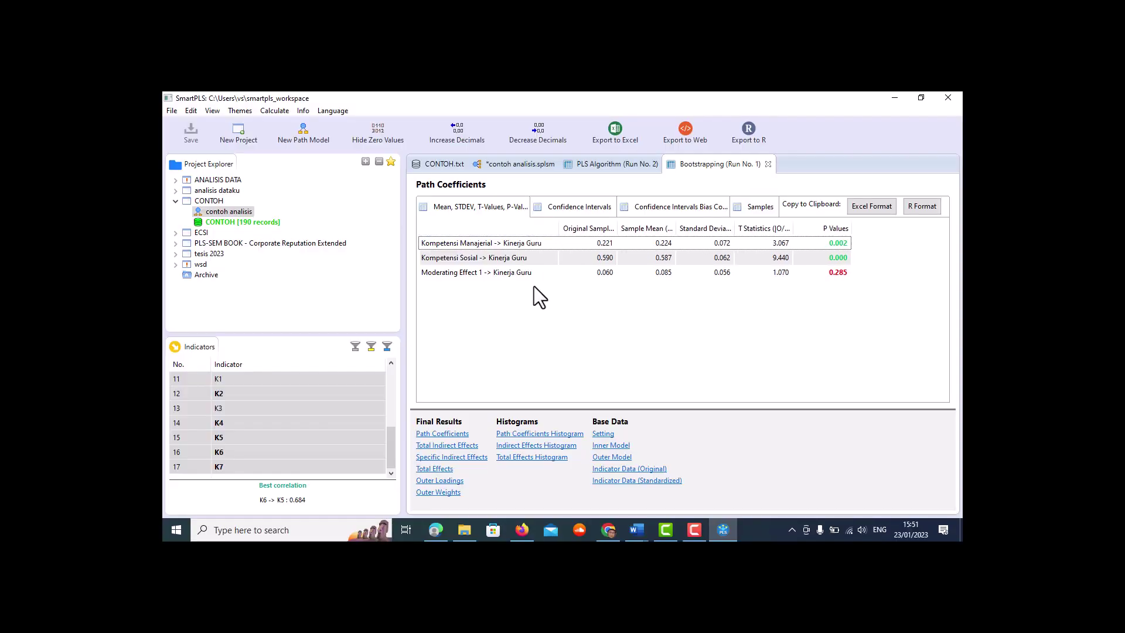
pyautogui.click(499, 271)
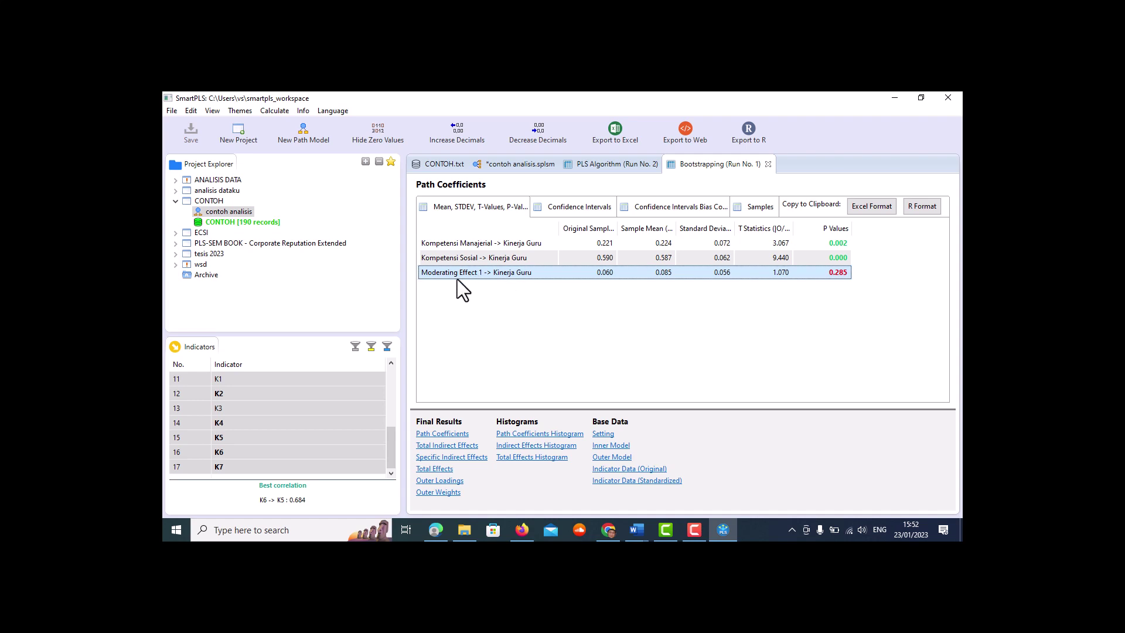
pyautogui.click(446, 457)
pyautogui.click(446, 449)
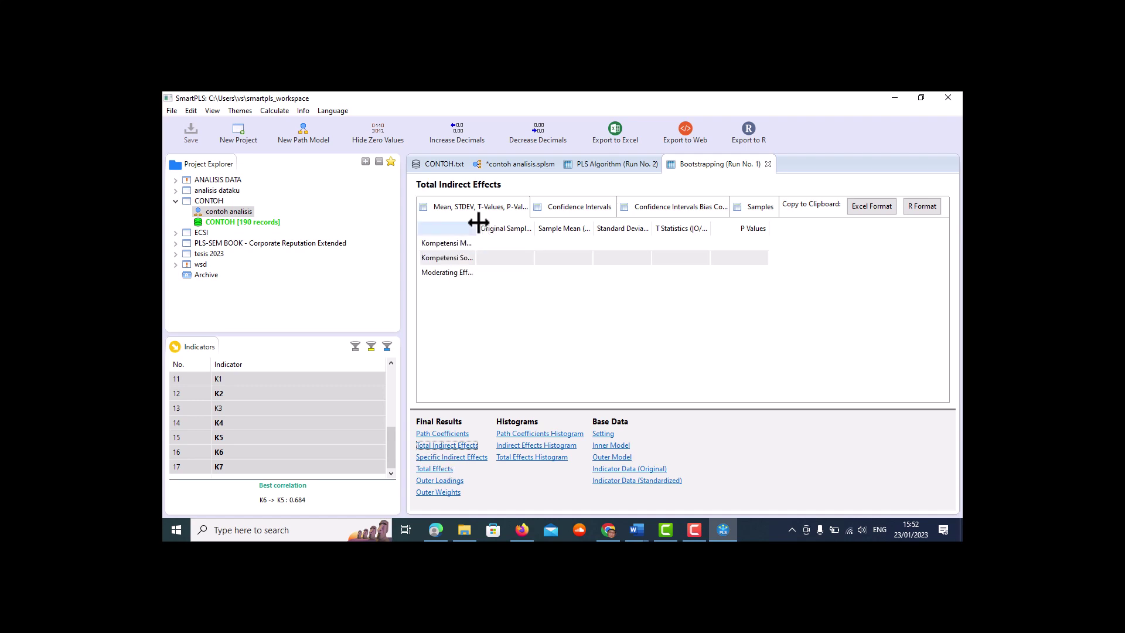
pyautogui.moveTo(477, 221); pyautogui.dragTo(548, 258)
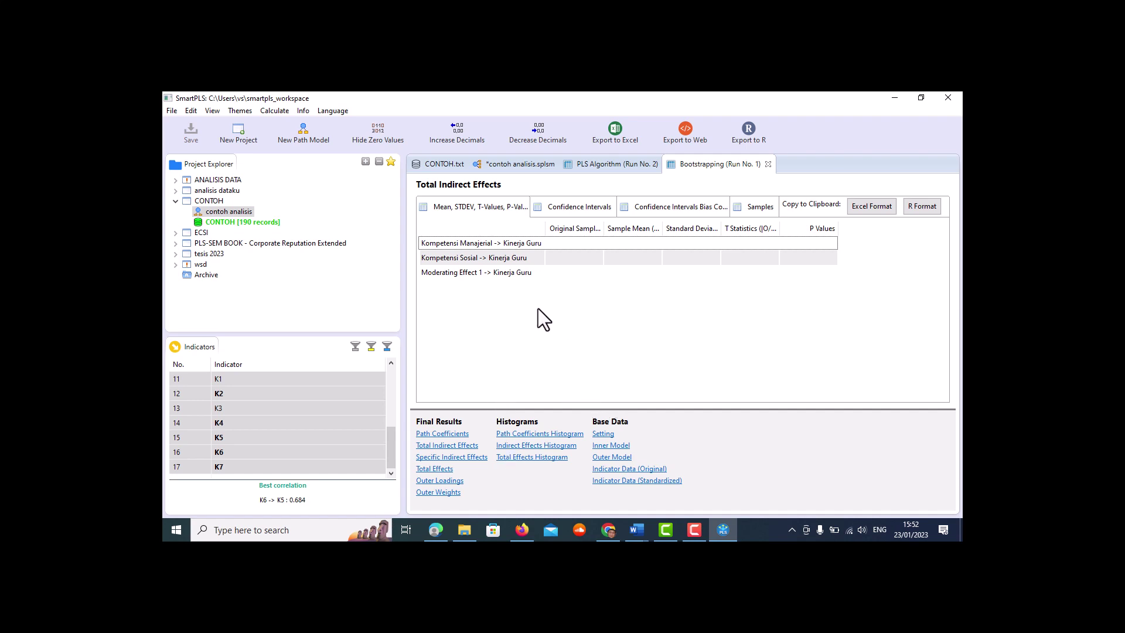
pyautogui.click(445, 445)
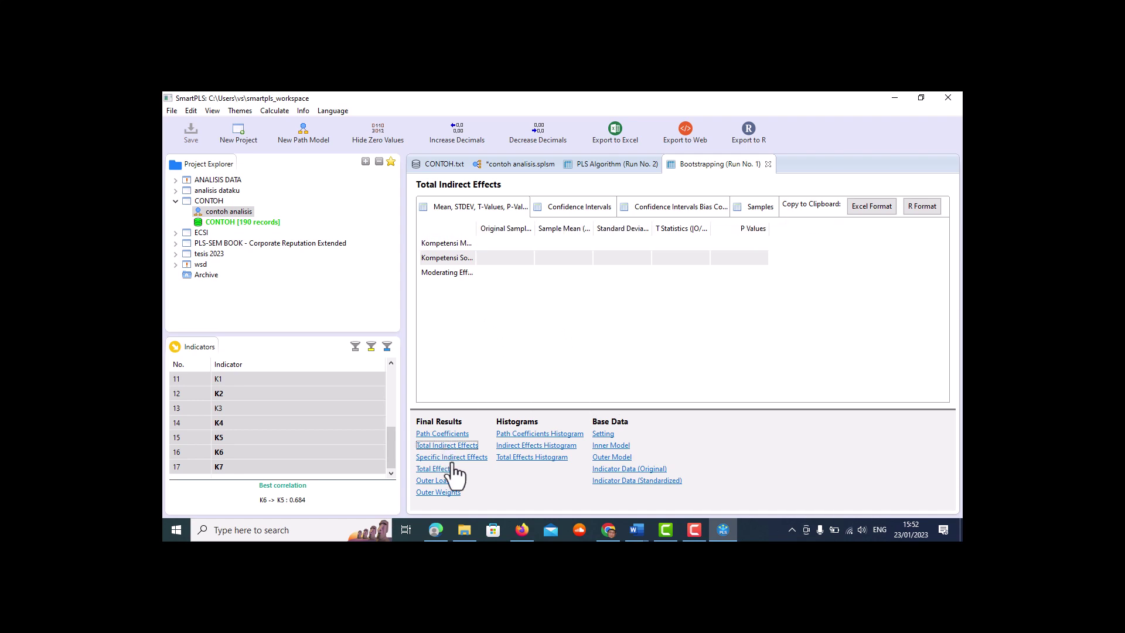
# Return to the bootstrapping path coefficients and widen the first column to show the full path names
pyautogui.click(448, 434)
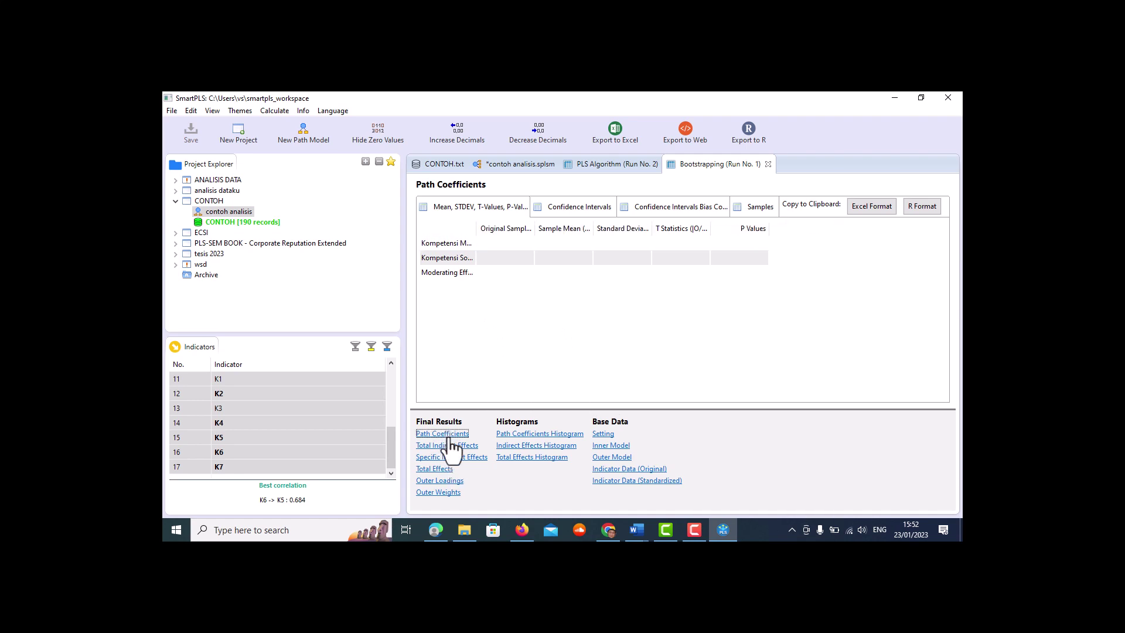
pyautogui.click(610, 246)
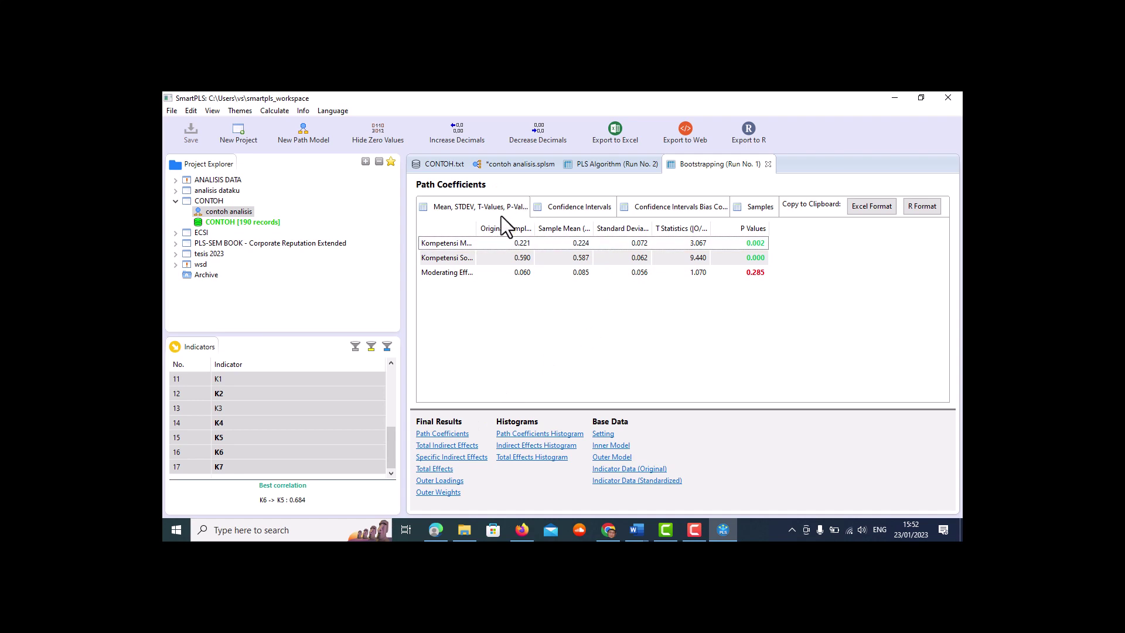
pyautogui.moveTo(477, 228); pyautogui.dragTo(551, 256)
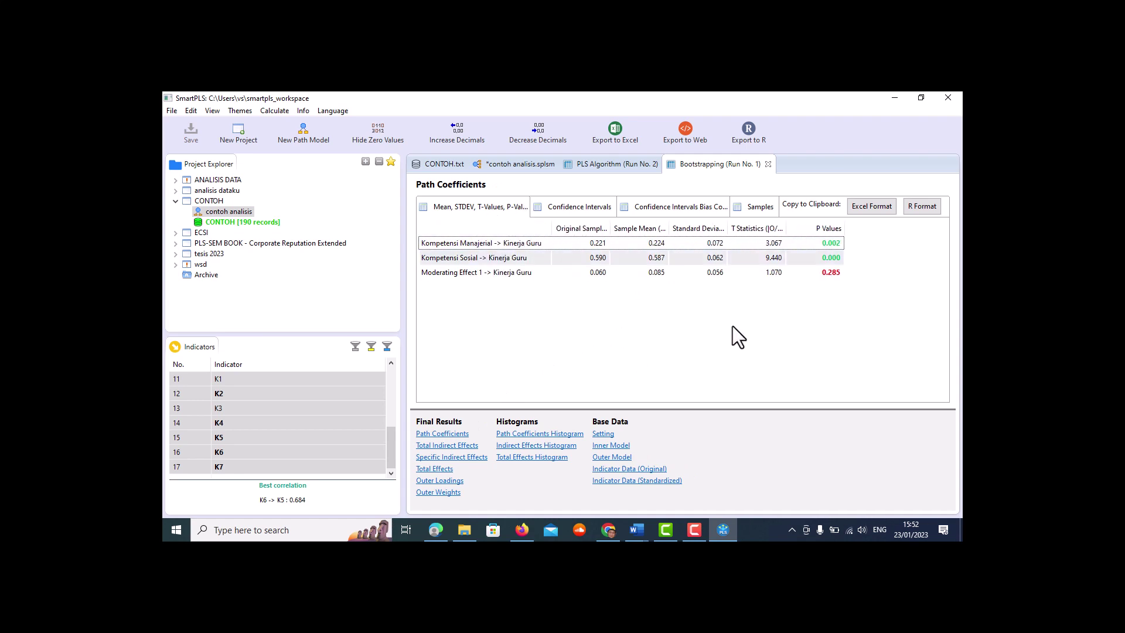
# Sort the path coefficients by T statistics in descending order and examine the Kompetensi Manajerial and moderating effect paths
pyautogui.click(761, 230)
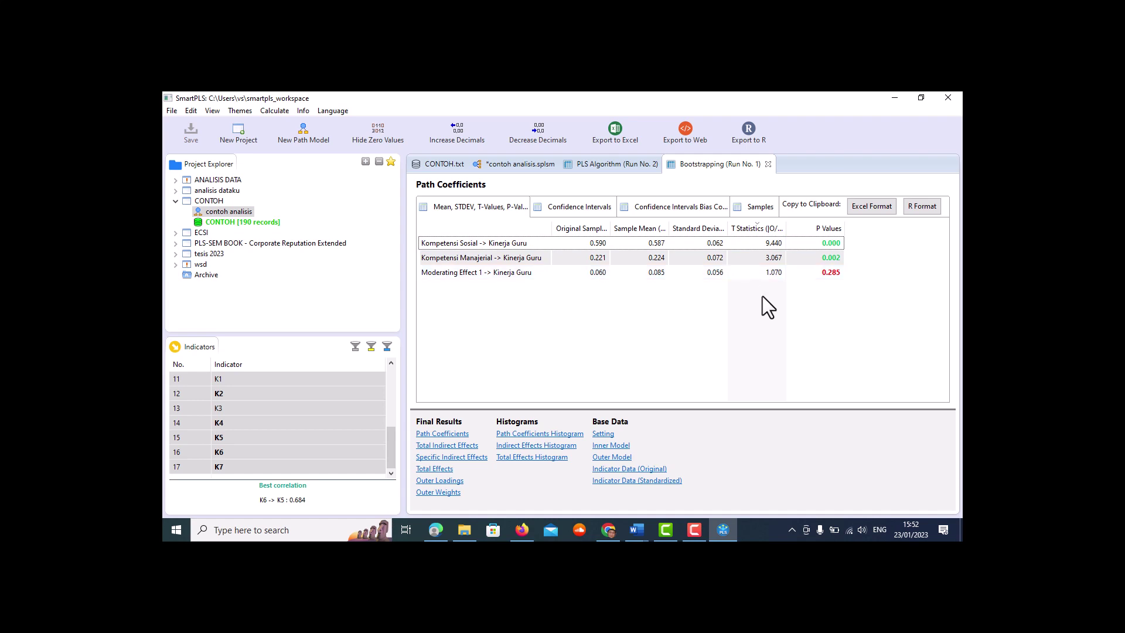
pyautogui.click(771, 275)
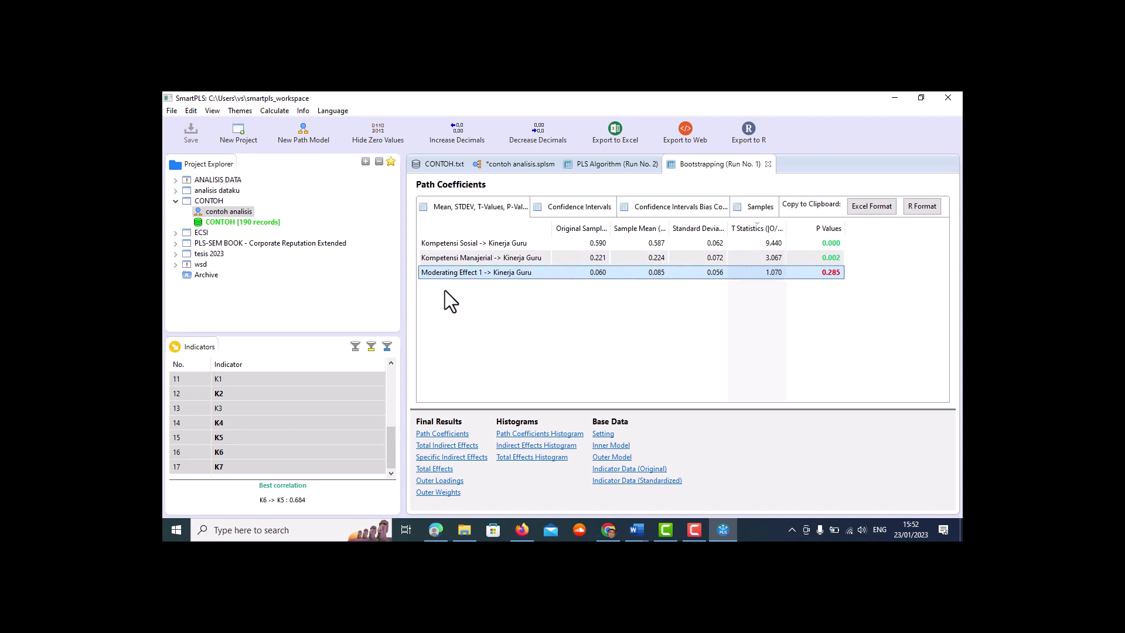
pyautogui.click(462, 259)
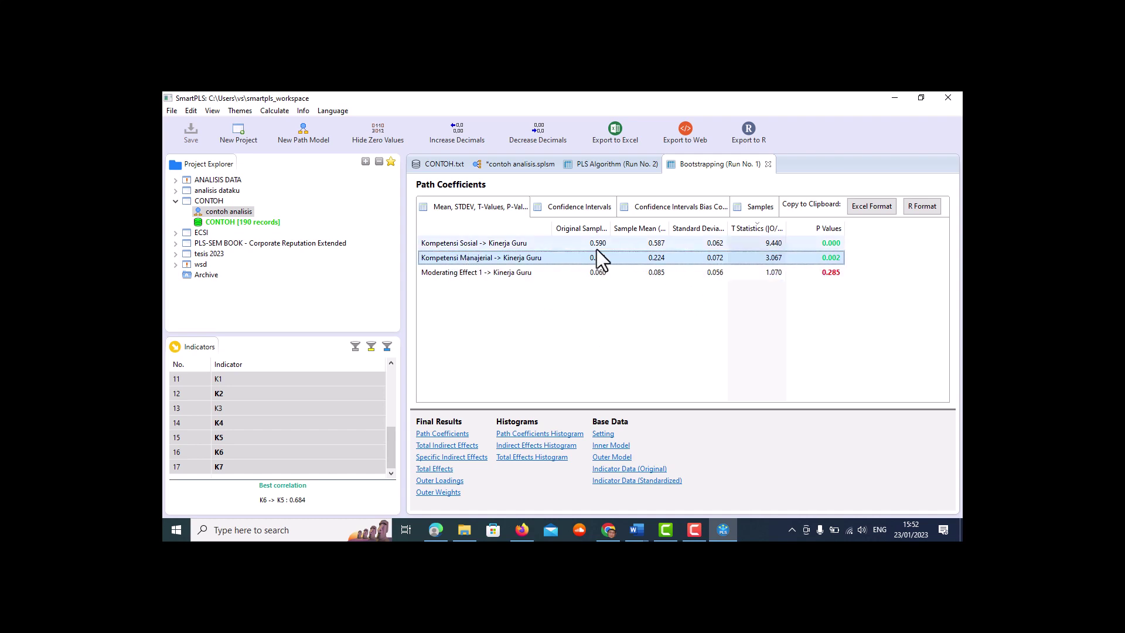
pyautogui.click(705, 163)
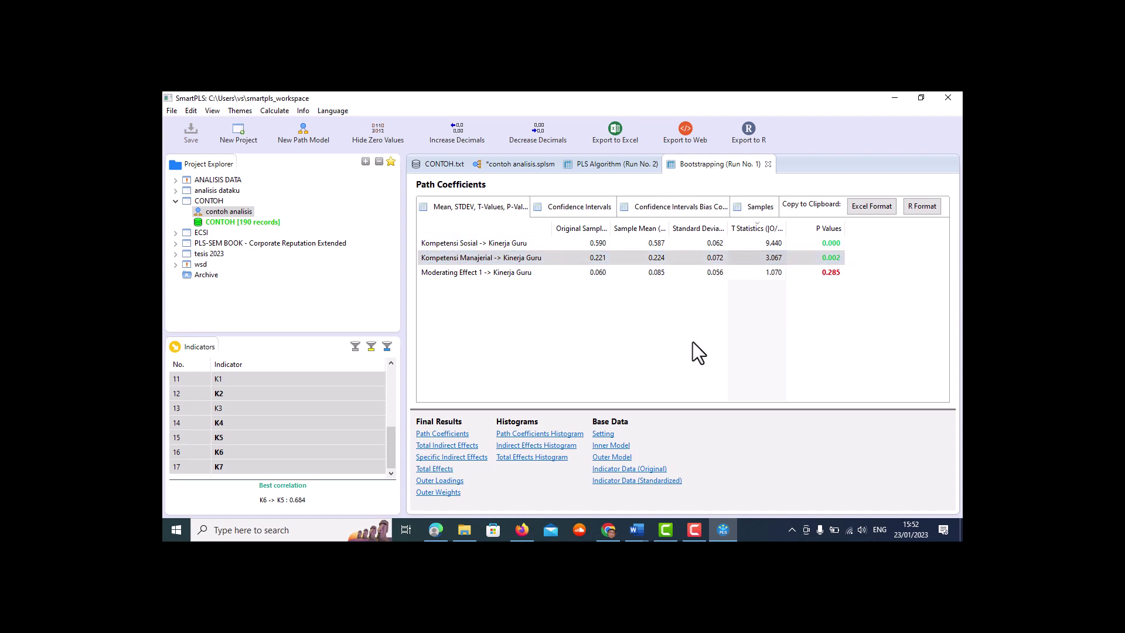
pyautogui.click(778, 272)
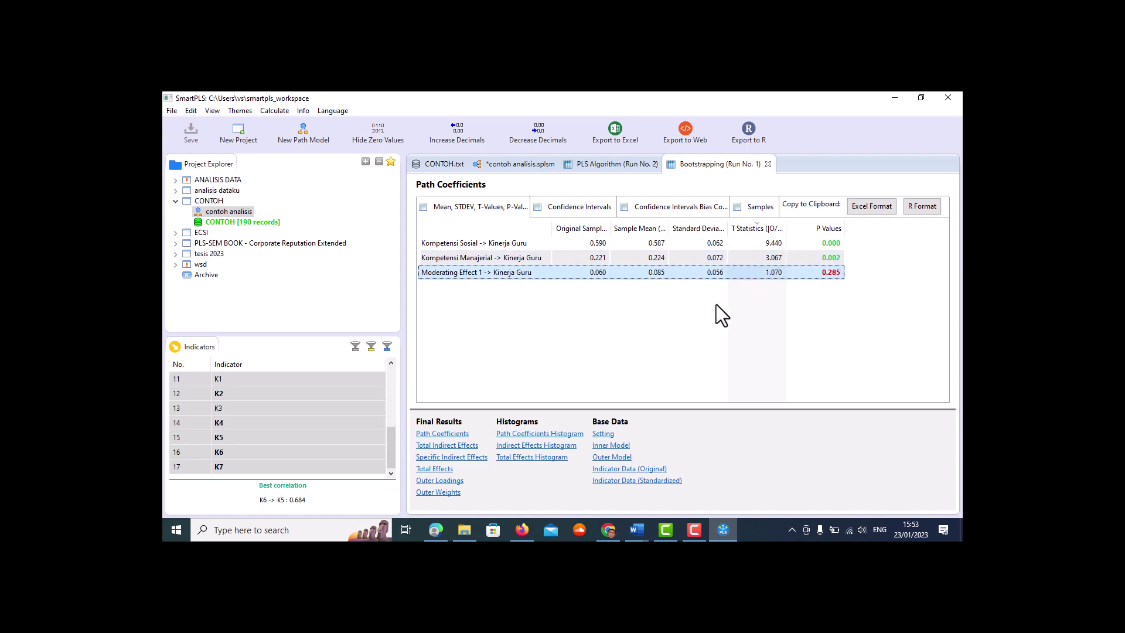
# Close the Bootstrapping and PLS Algorithm reports to return to the contoh analisis model
pyautogui.click(767, 163)
pyautogui.click(659, 163)
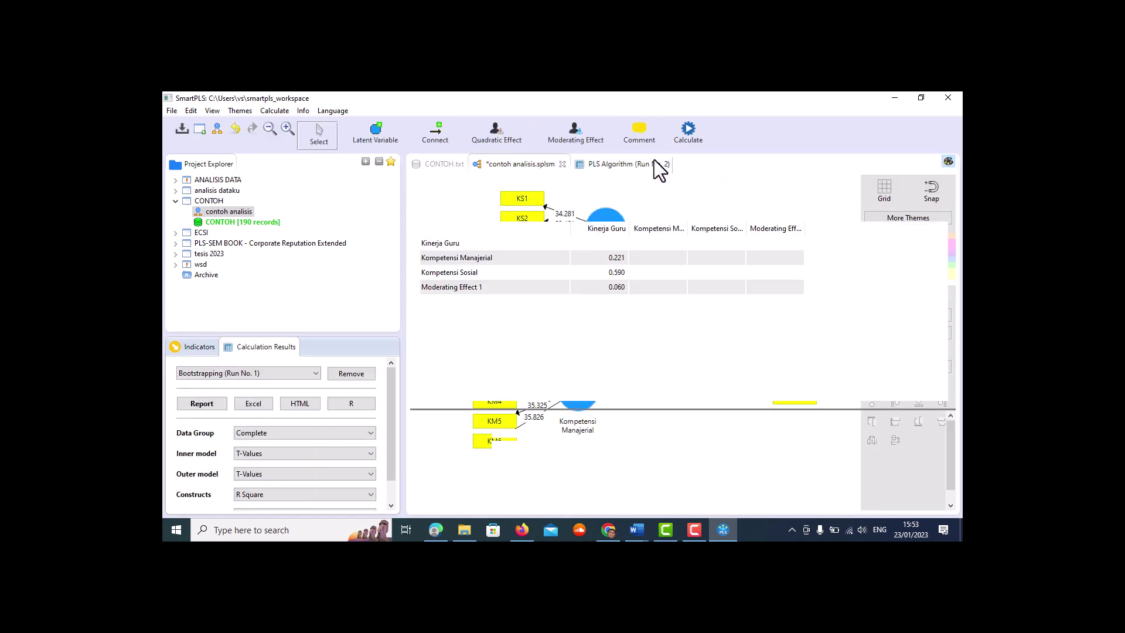
pyautogui.click(667, 163)
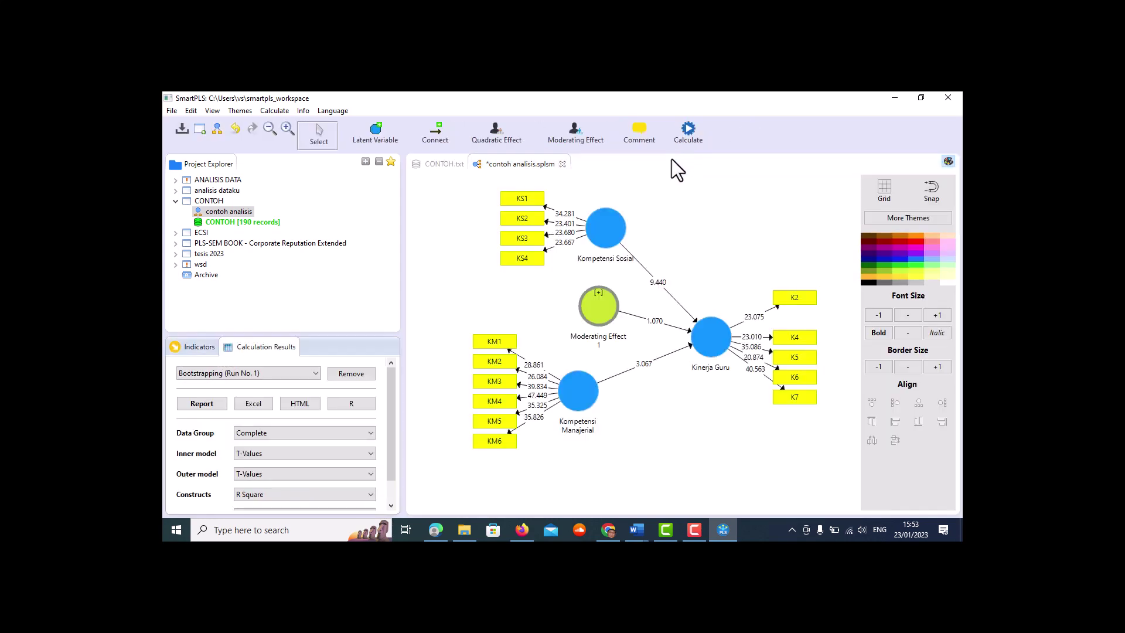